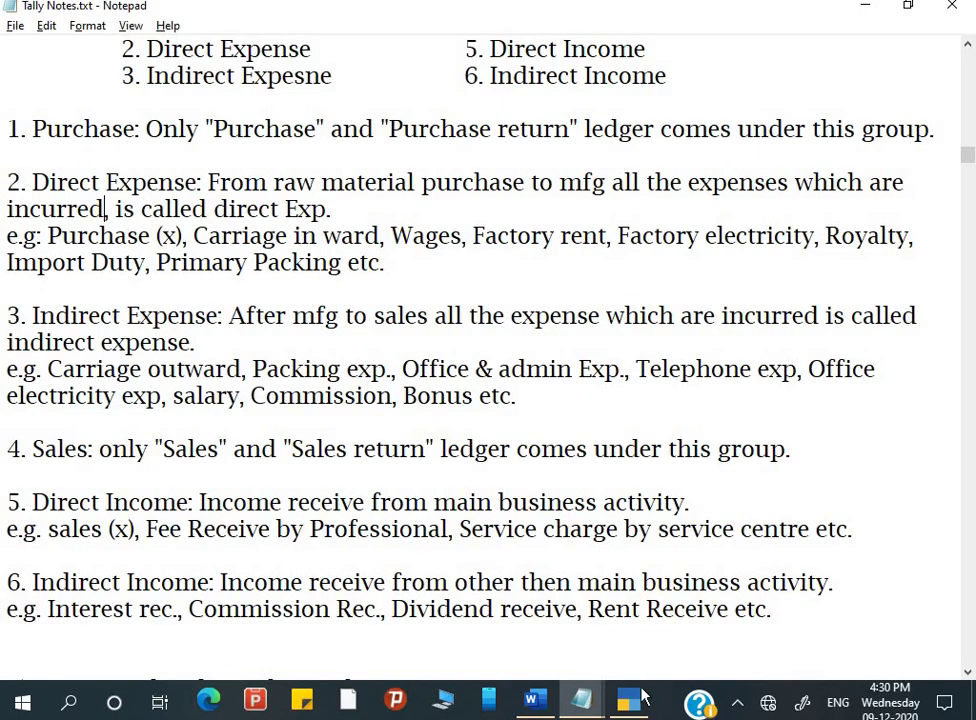
Switch to TallyPrime, return to the Gateway of Tally and open a blank ledger creation form.
key("alt+Tab")
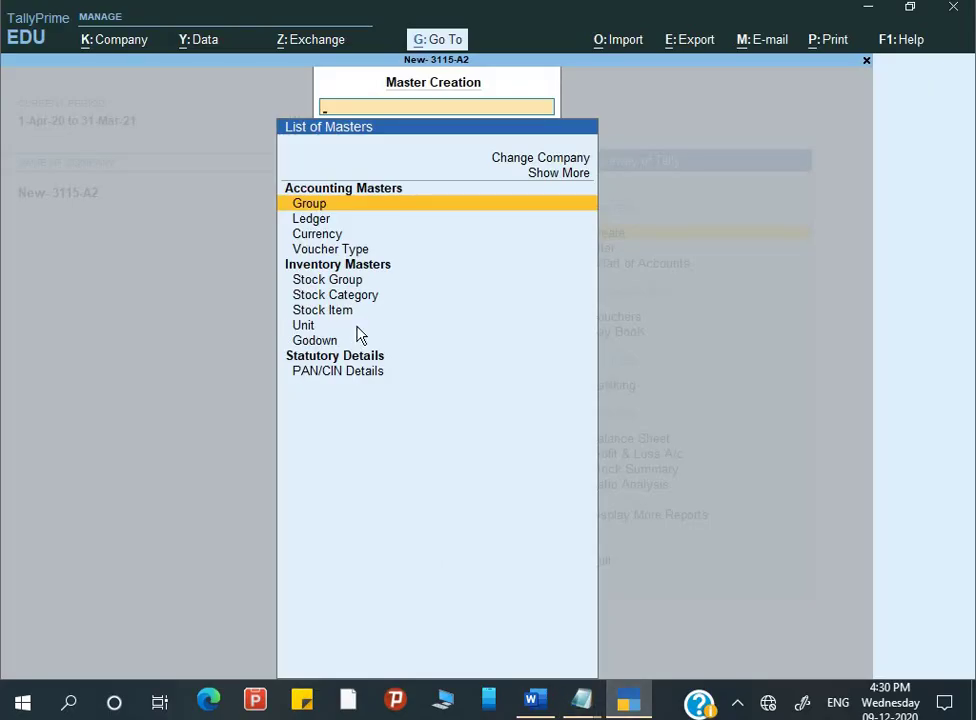
key("Escape")
key("Escape")
key("Escape")
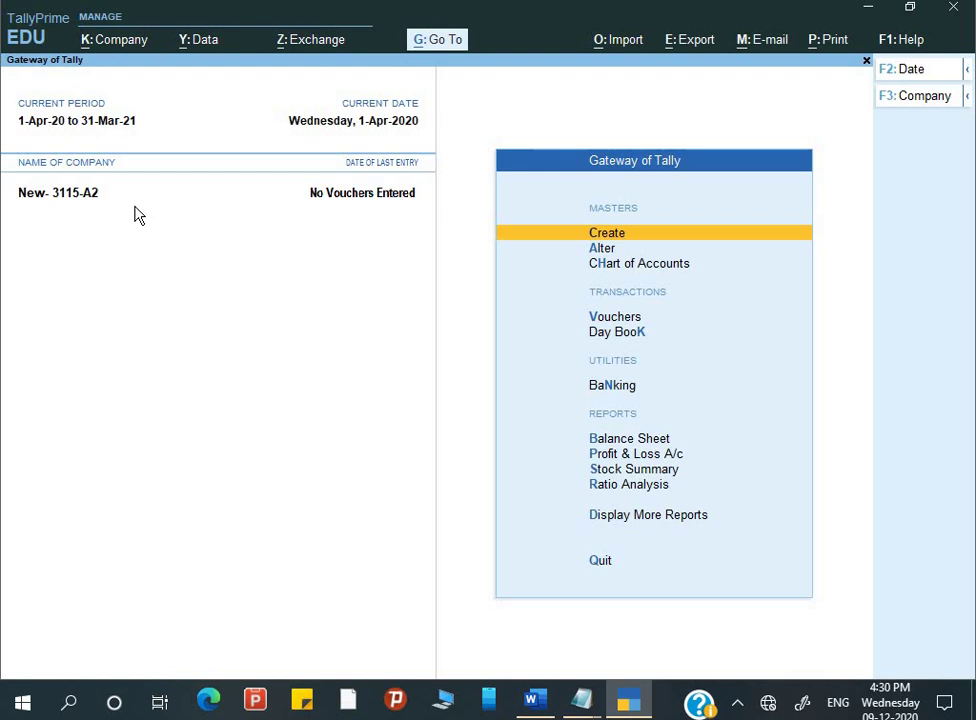
key("Return")
key("Down")
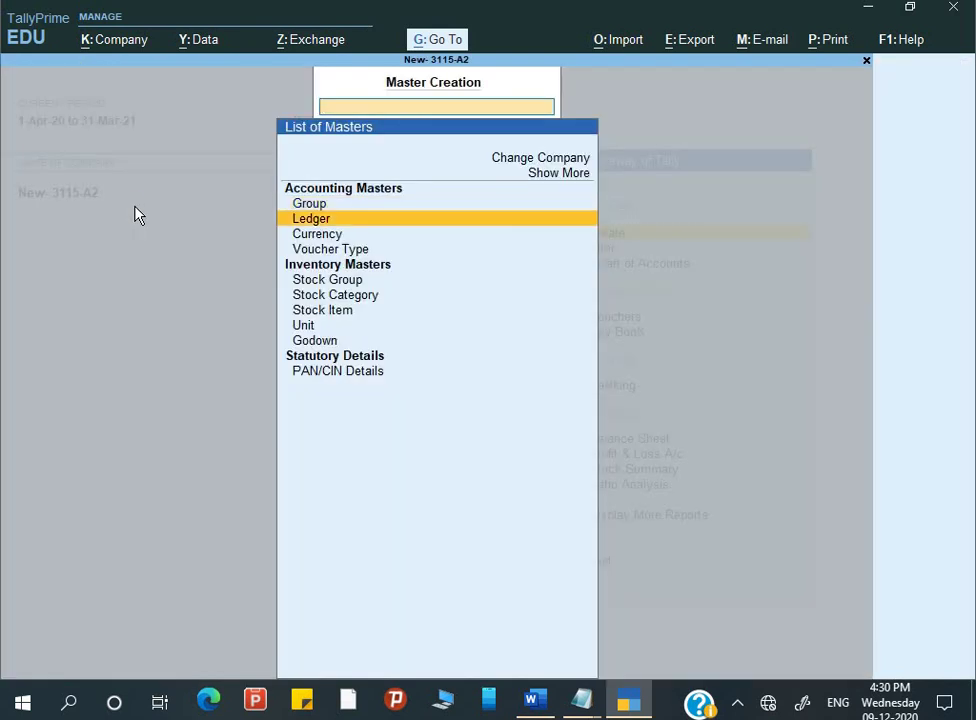
key("Return")
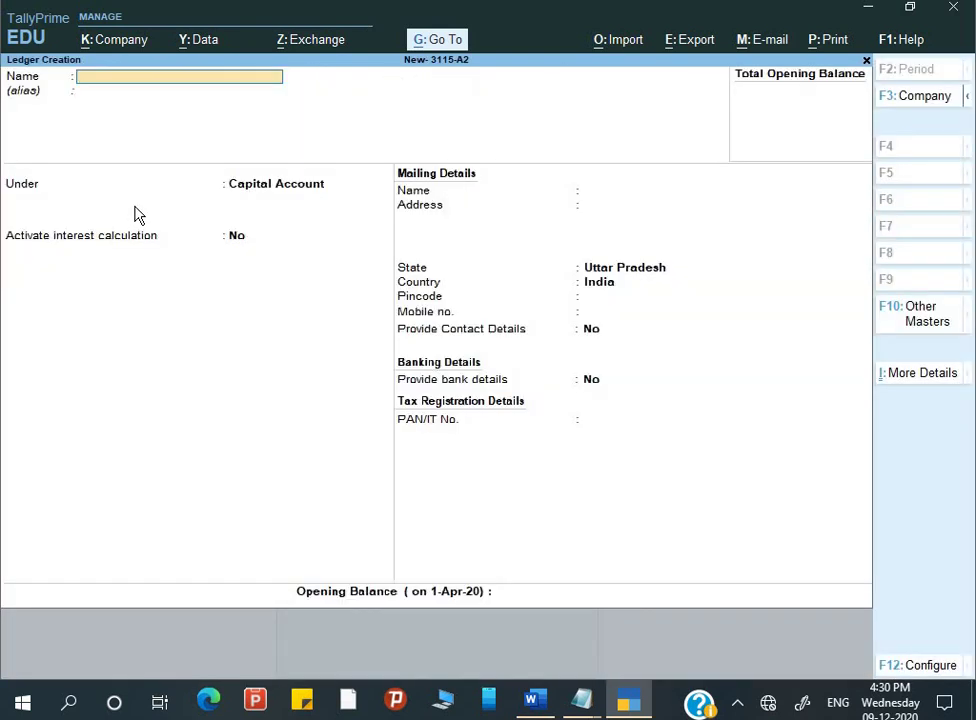
Check the Purchase group in the Tally notes, name the new ledger Purchase and place it under Purchase Accounts.
key("alt+Tab")
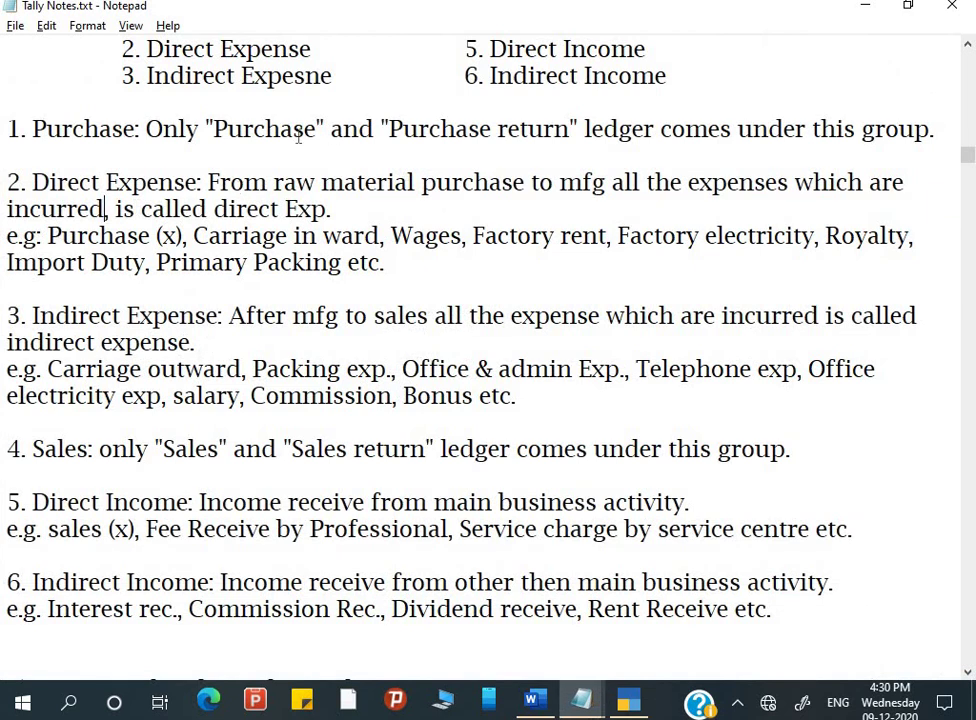
scroll(200, 79, "up", 1)
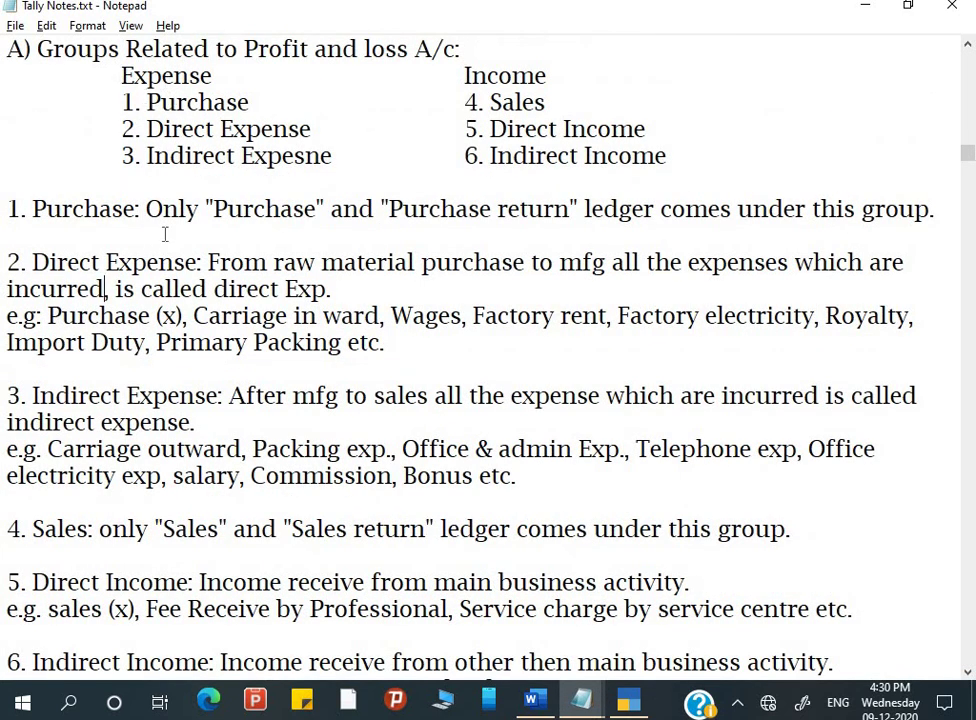
key("alt+Tab")
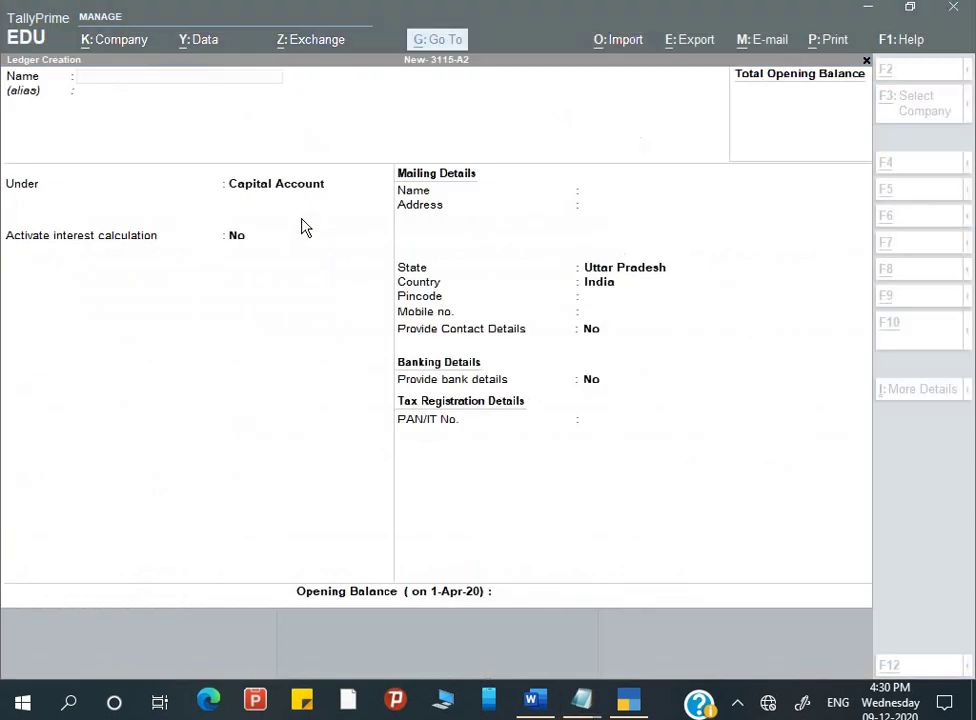
type("Purc")
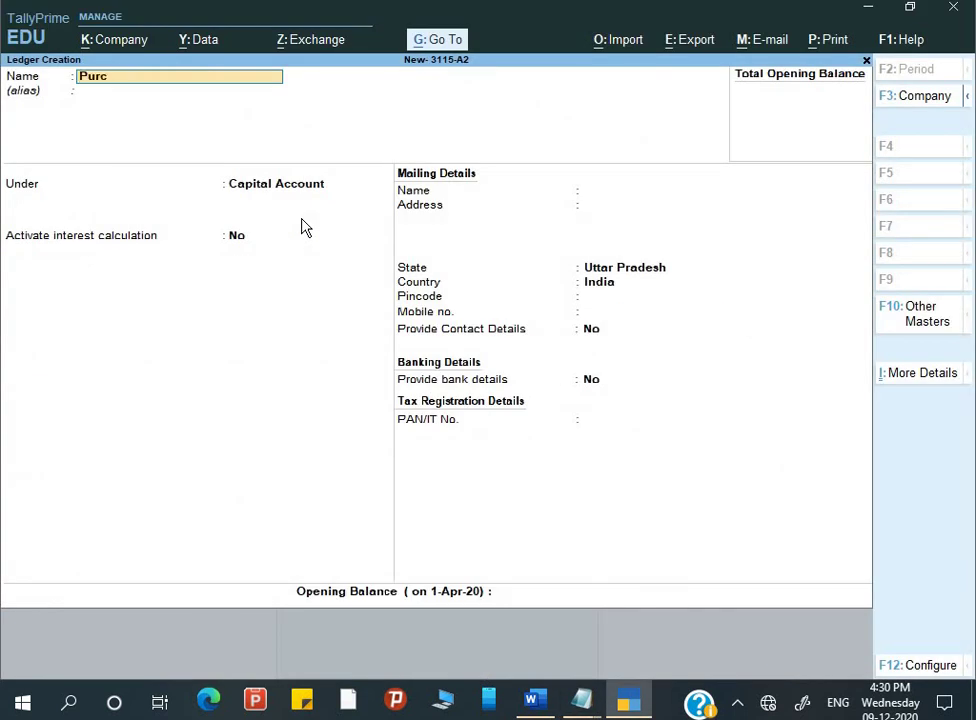
type("hase")
key("Return")
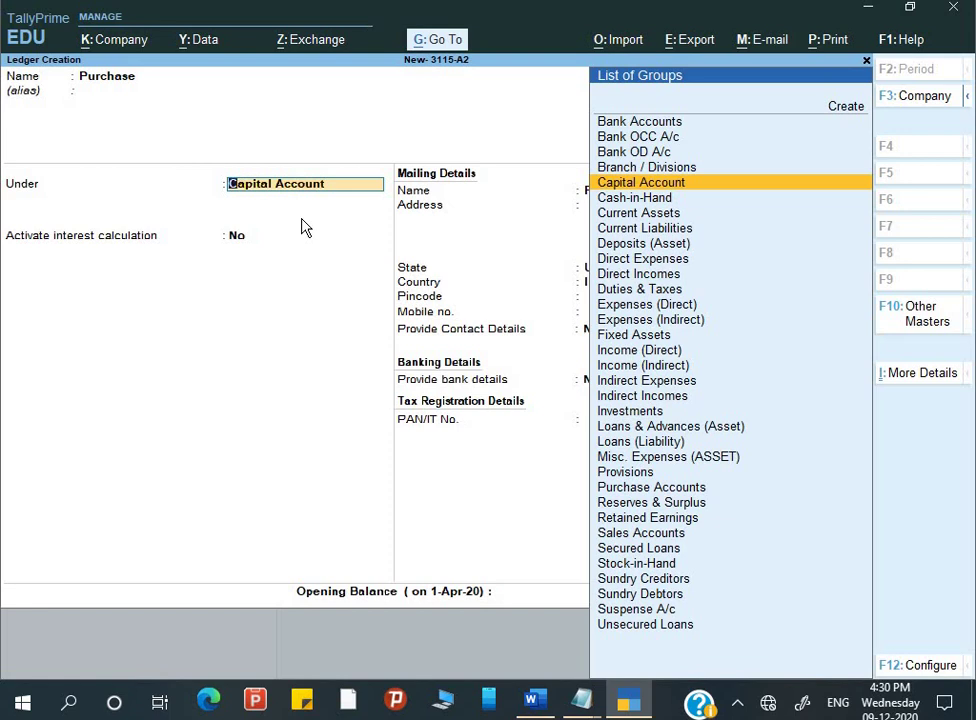
type("P")
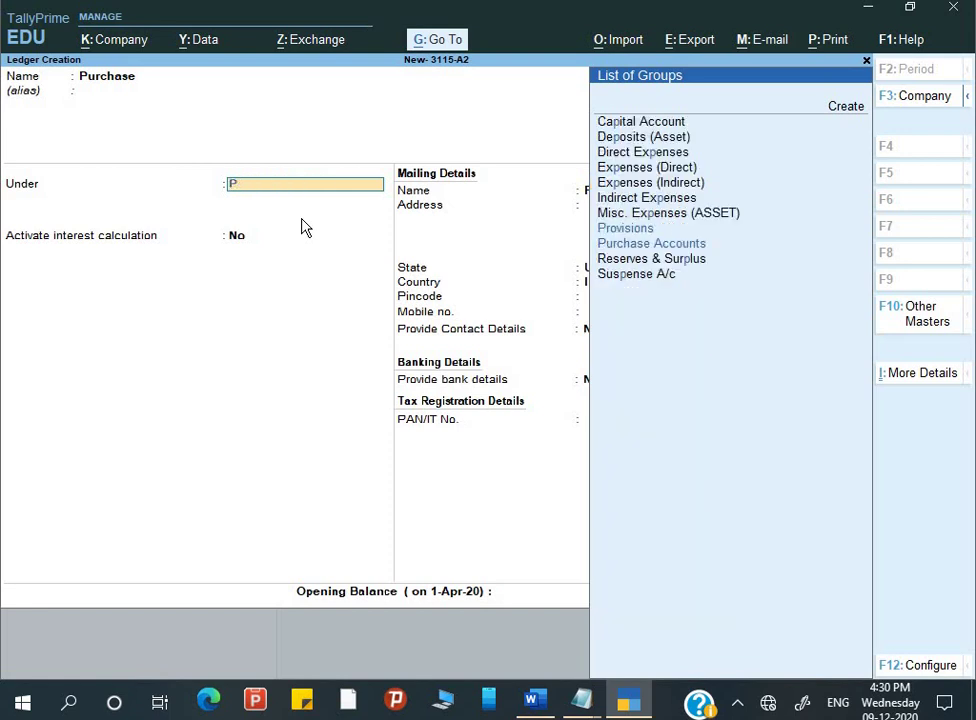
key("Down")
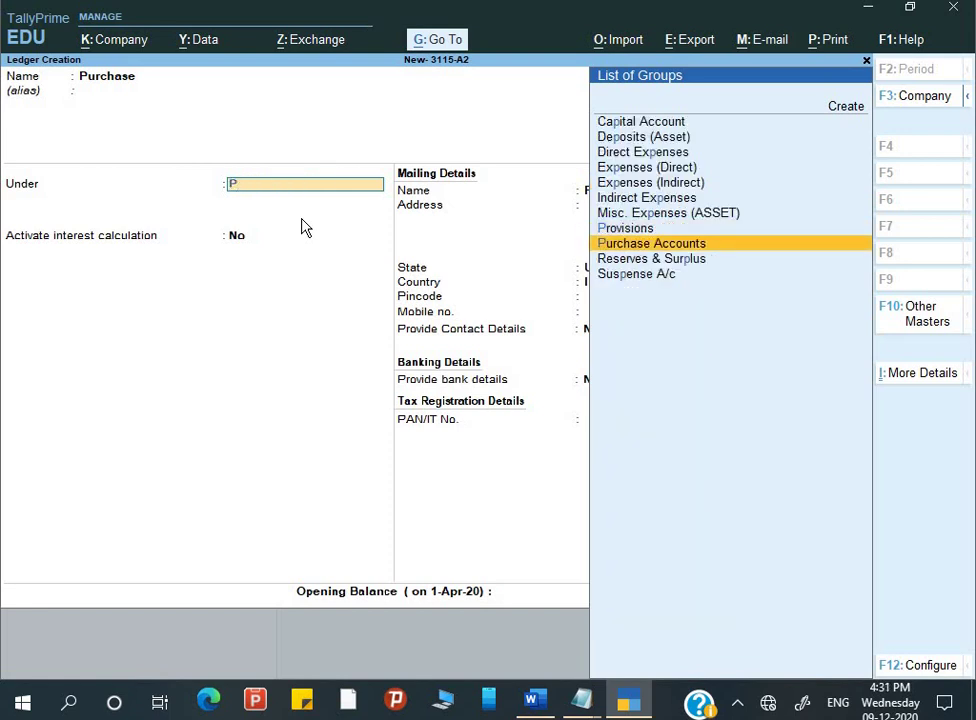
key("Return")
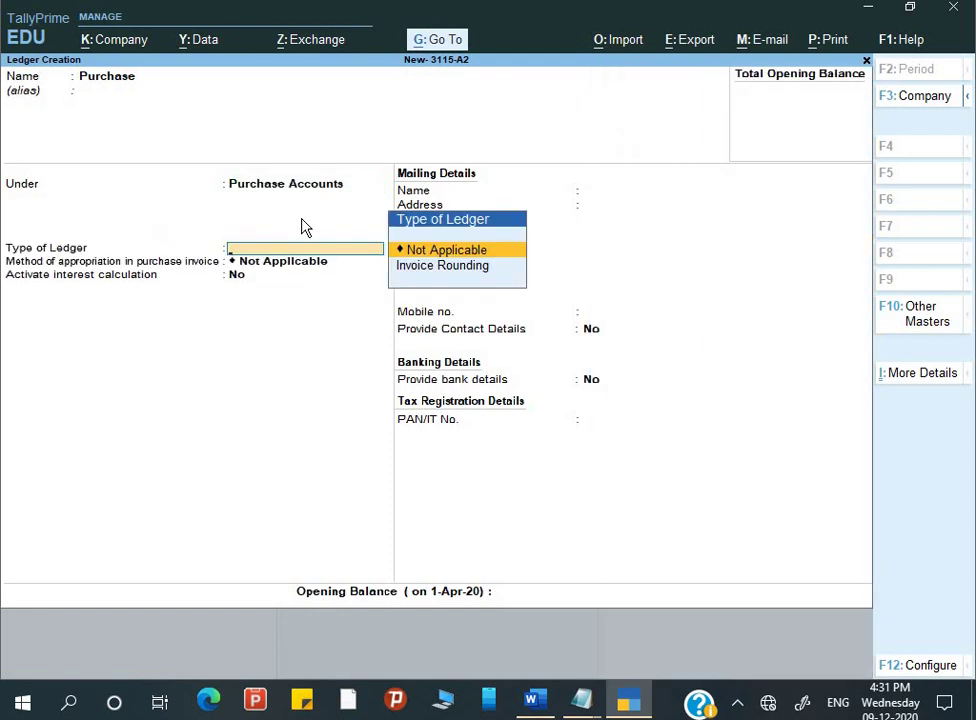
Accept the remaining defaults of the Purchase ledger, leave its opening balance empty and save it.
key("Return")
key("Return")
key("Return")
key("Return")
key("Return")
key("Return")
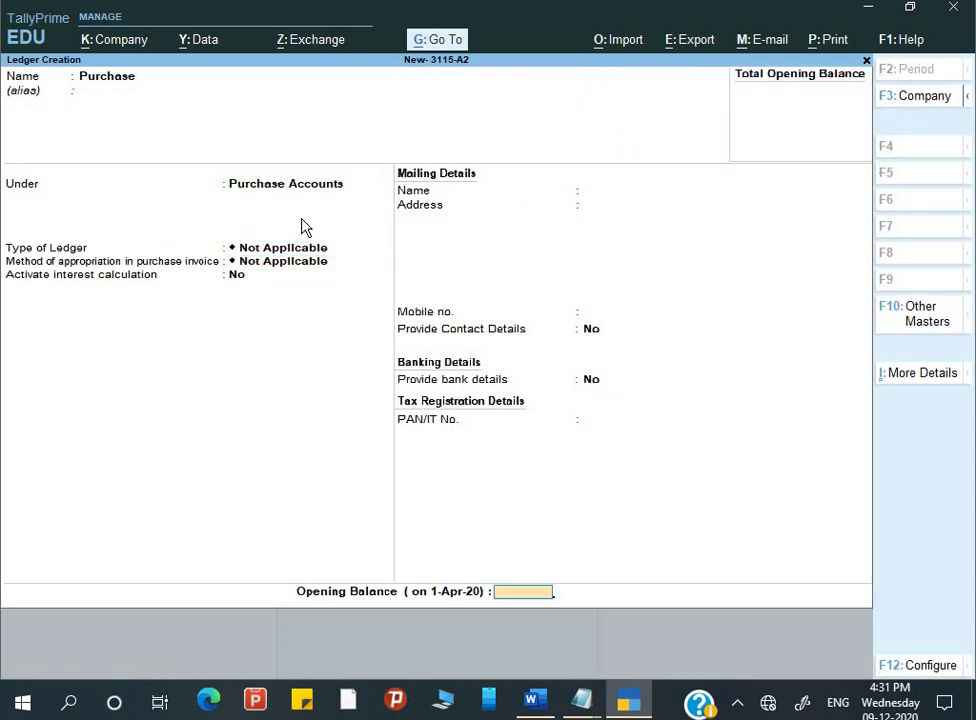
key("Return")
key("Return")
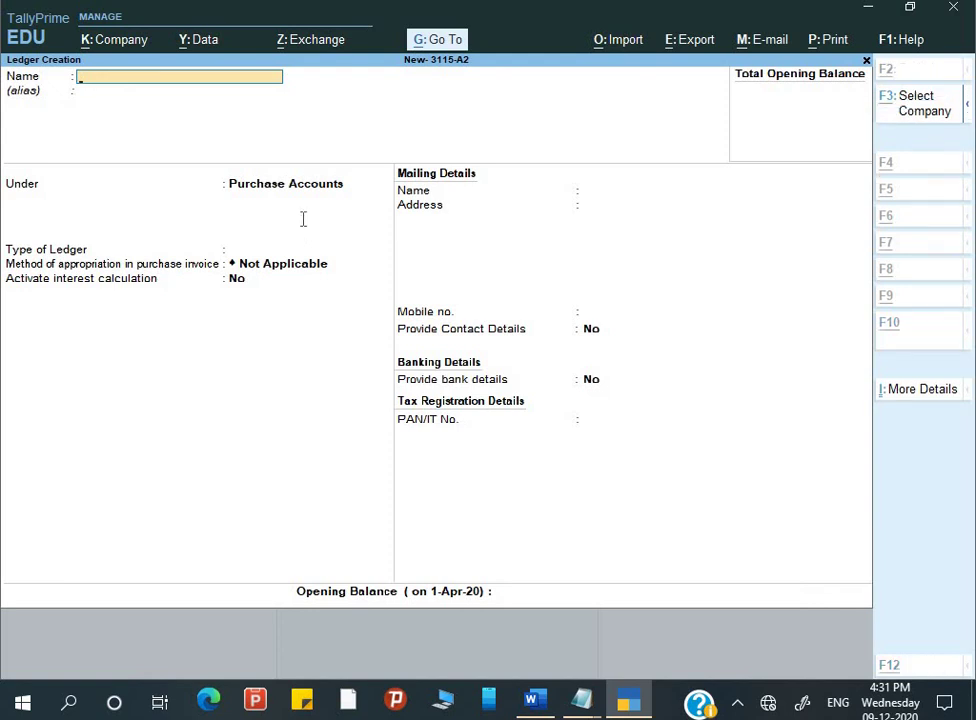
Create and save a ledger named Purchase Return under Purchase Accounts, following the Tally notes.
key("alt+Tab")
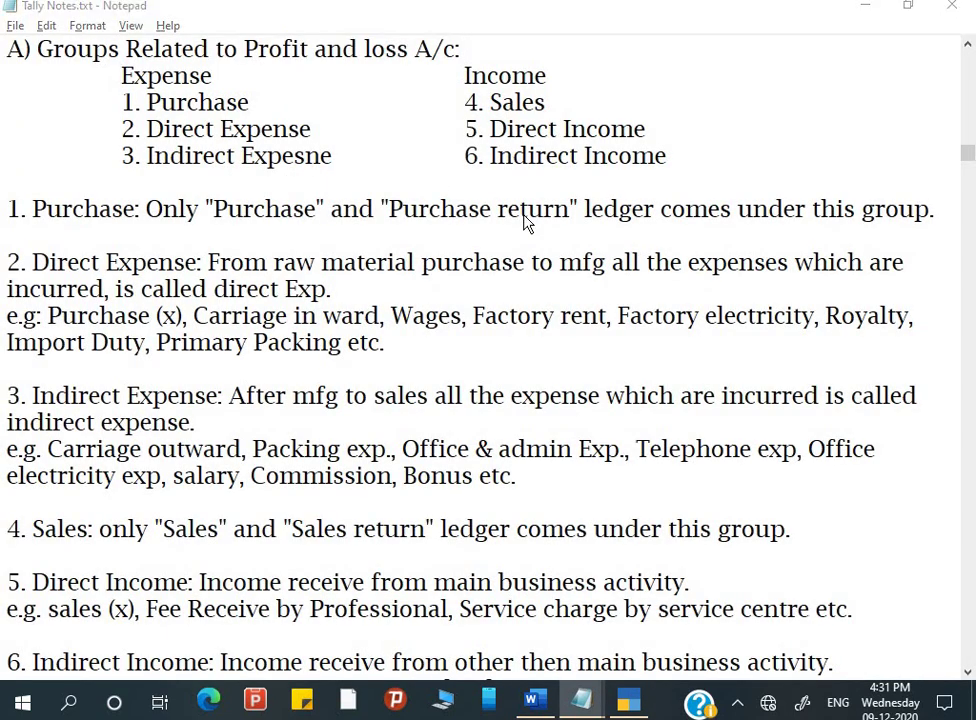
key("alt+Tab")
type("Purchase")
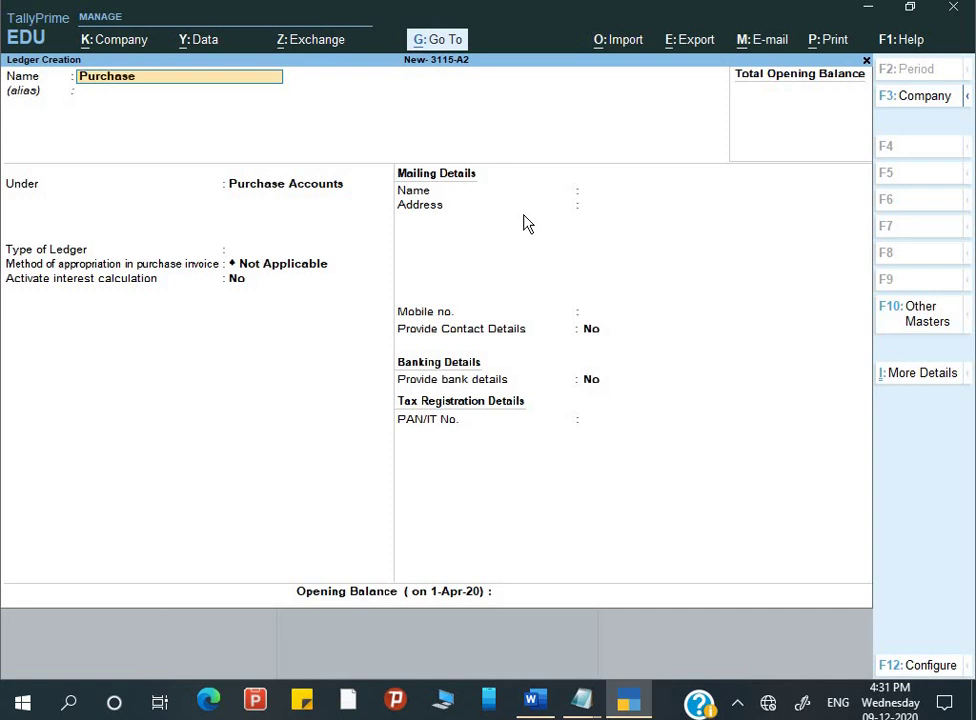
type(" Resturn")
key("BackSpace")
key("BackSpace")
key("BackSpace")
key("BackSpace")
type("turn")
key("Return")
key("Return")
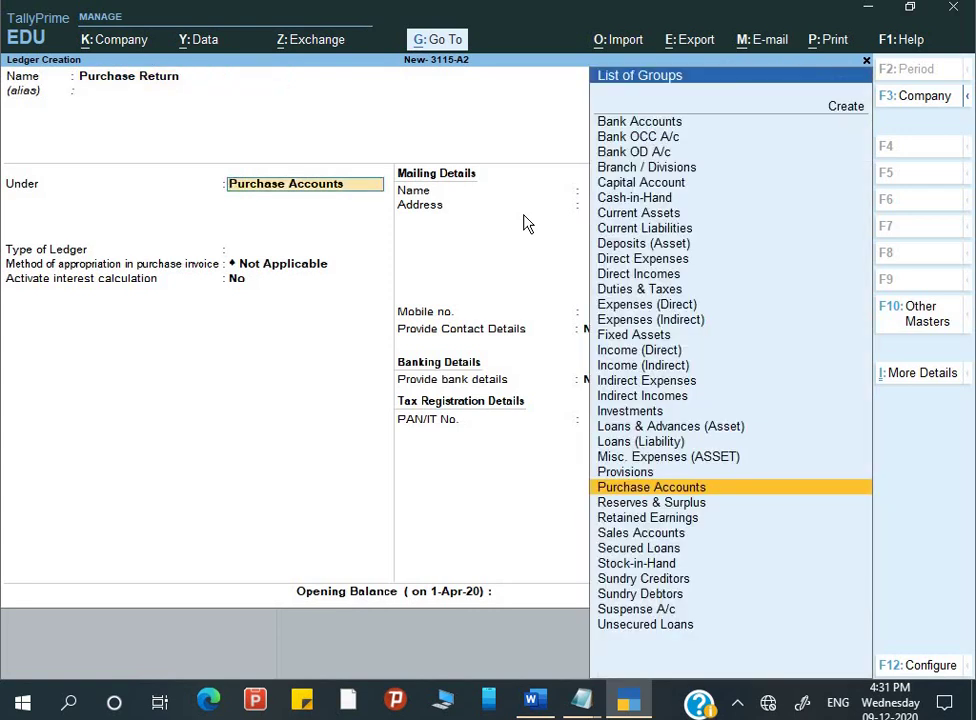
key("Return")
key("ctrl+a")
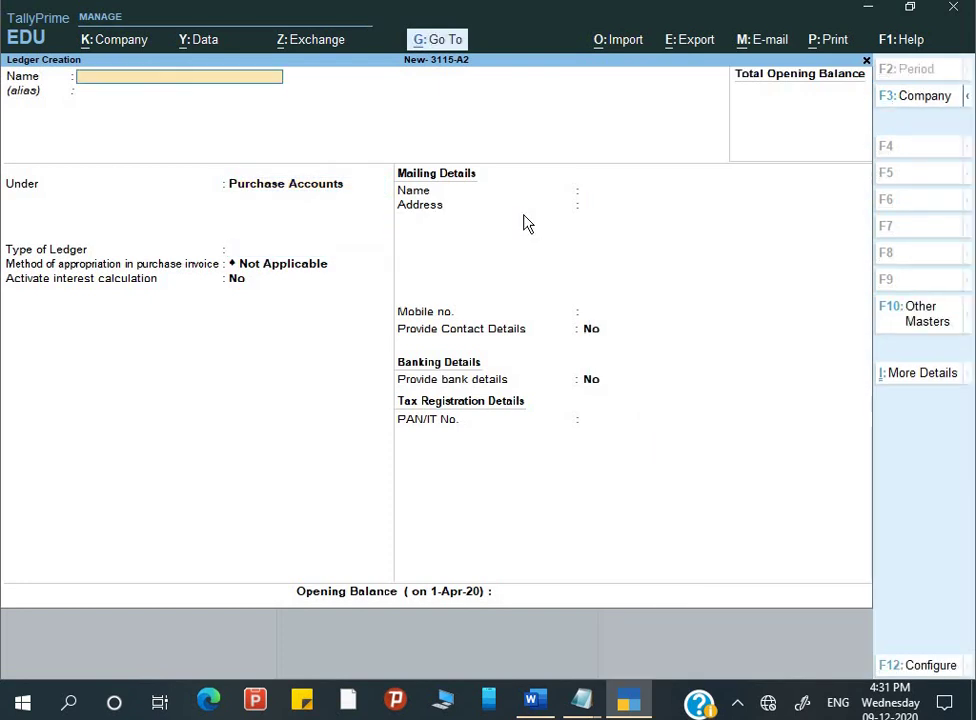
Try to create a second ledger named Purchase, then clear the name.
key("alt+Tab")
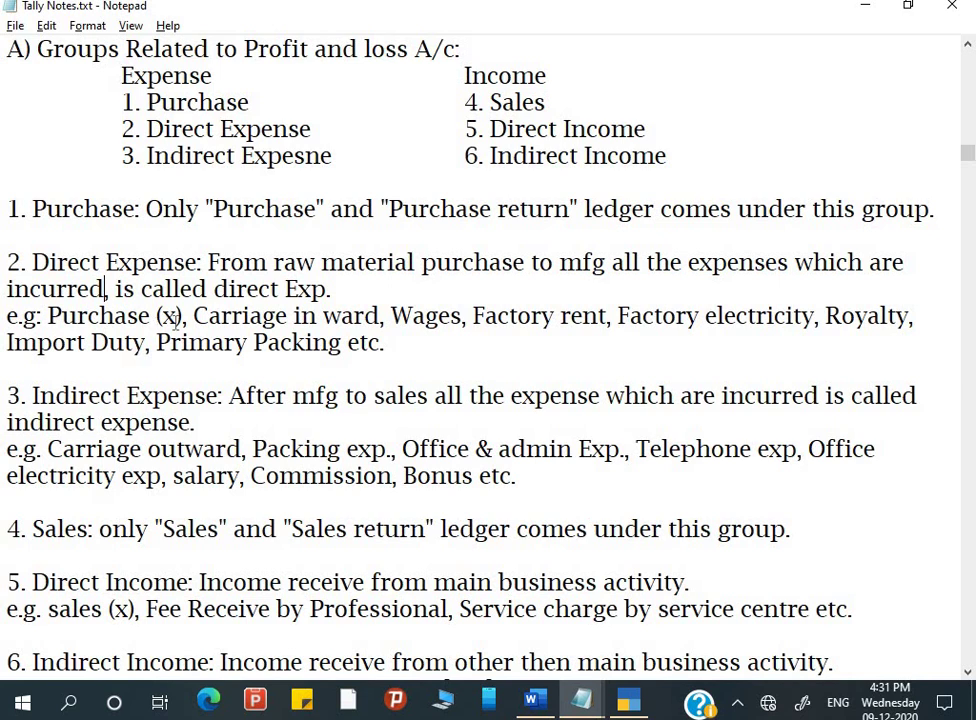
key("alt+Tab")
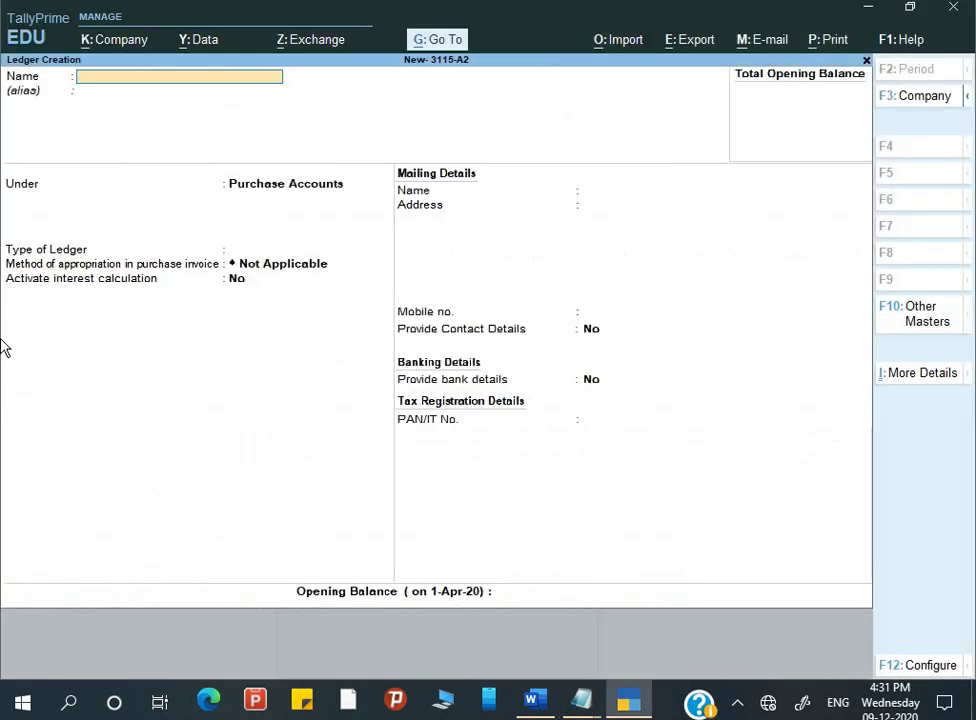
type("Purchase")
key("Return")
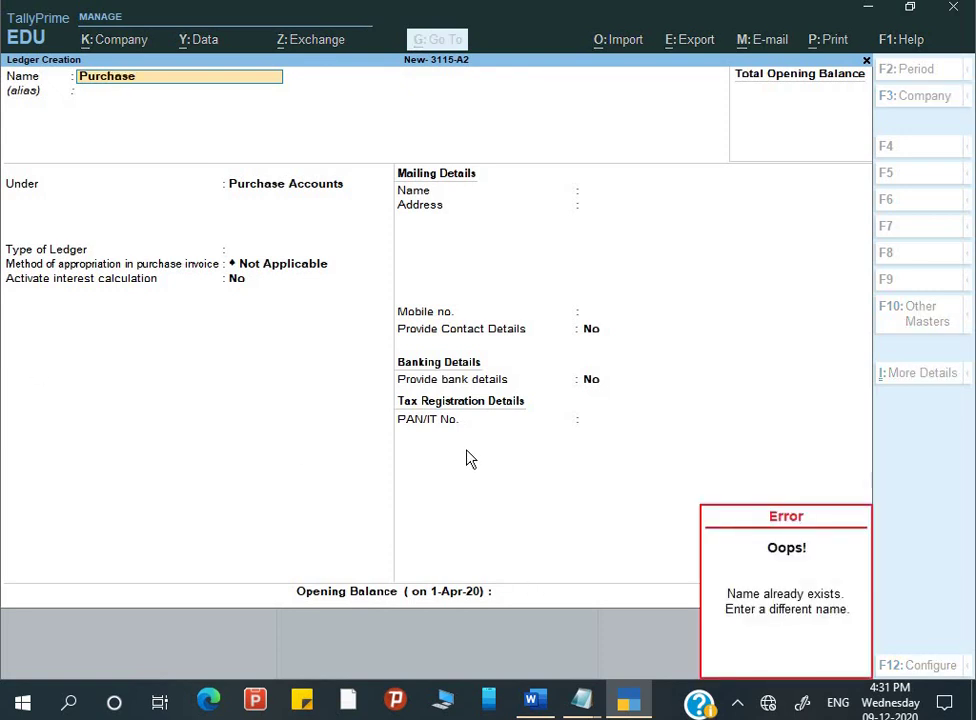
left_click(812, 610)
key("BackSpace")
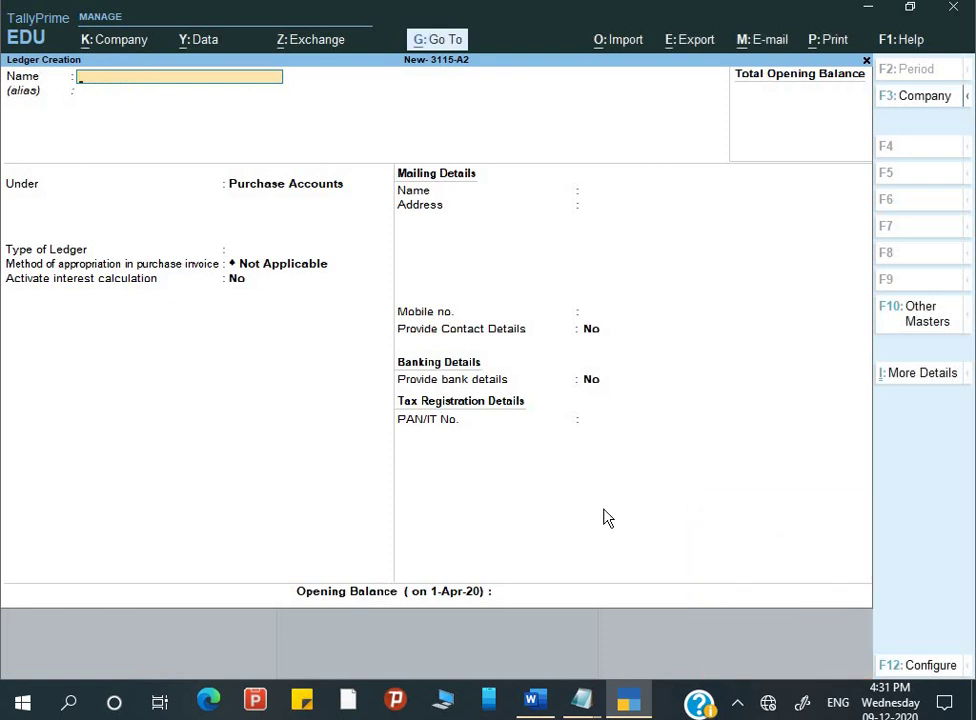
Create and save a ledger named Carriage Inward under Direct Expenses, following the Tally notes.
key("alt+Tab")
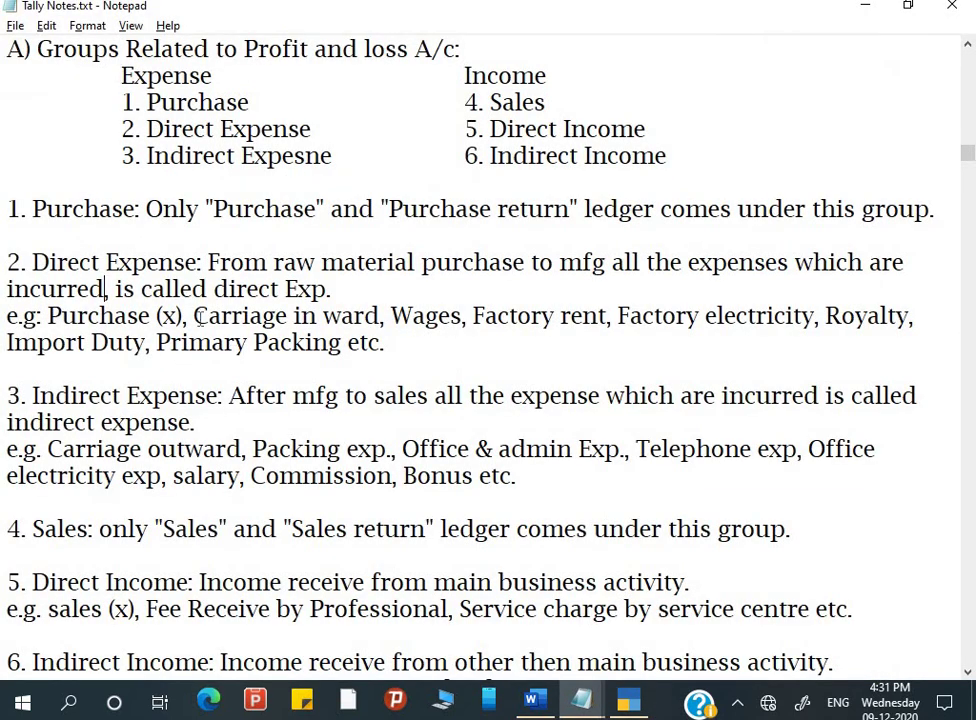
key("alt+Tab")
type("Car")
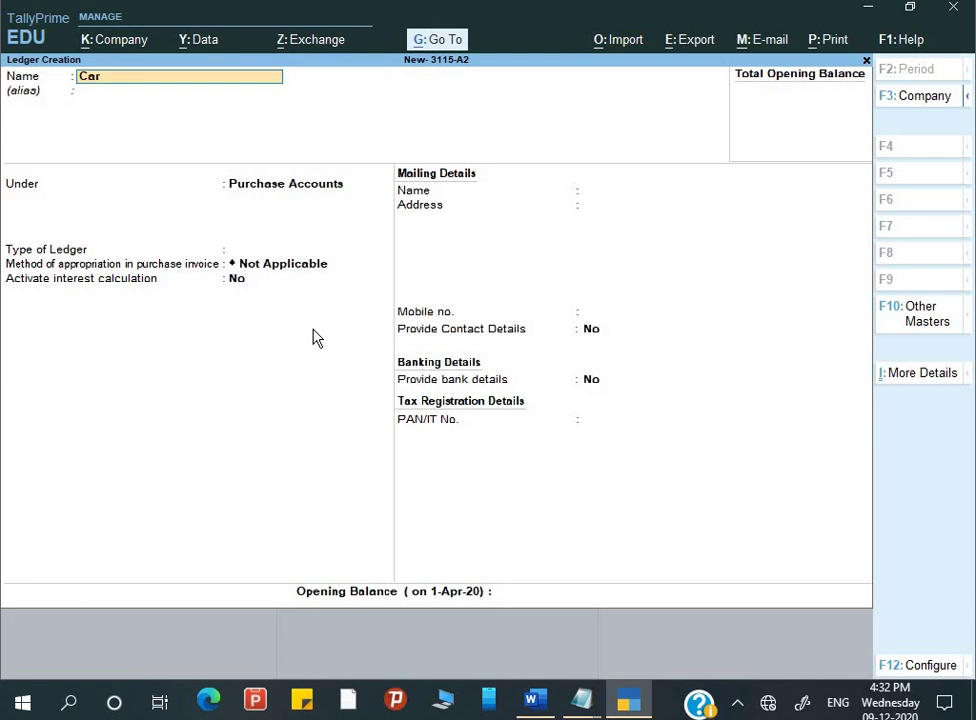
type("riage inward")
key("Return")
key("Return")
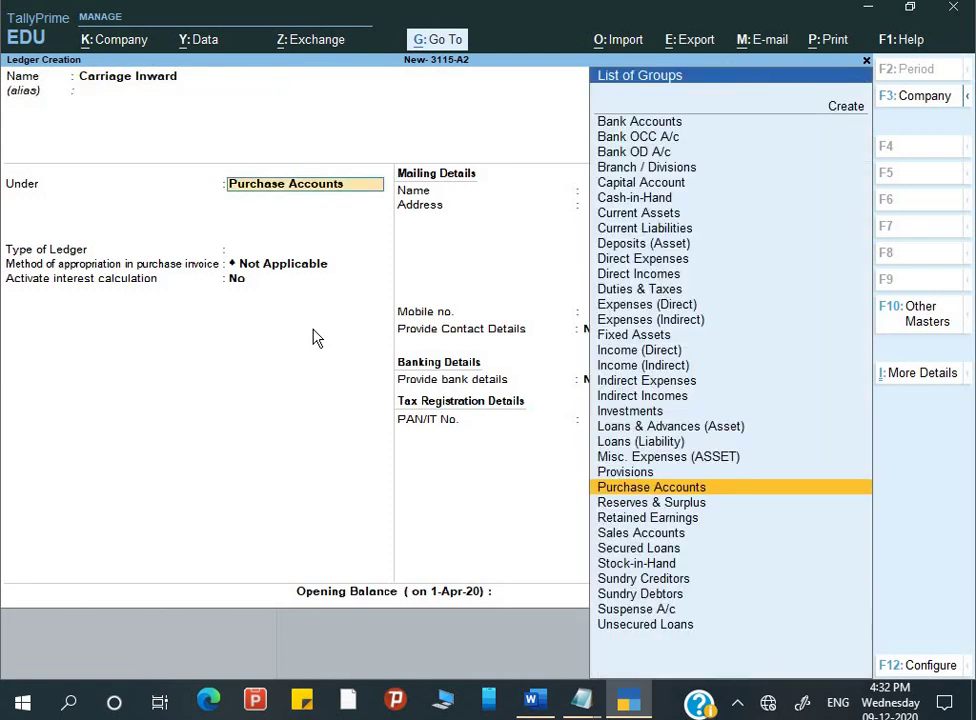
type("D")
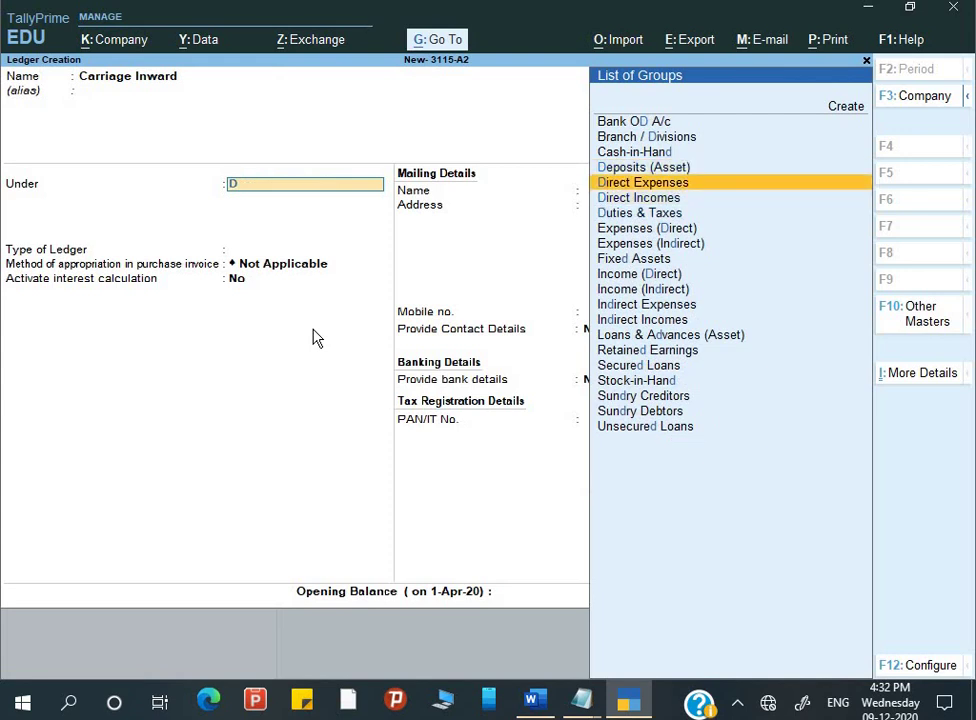
key("Return")
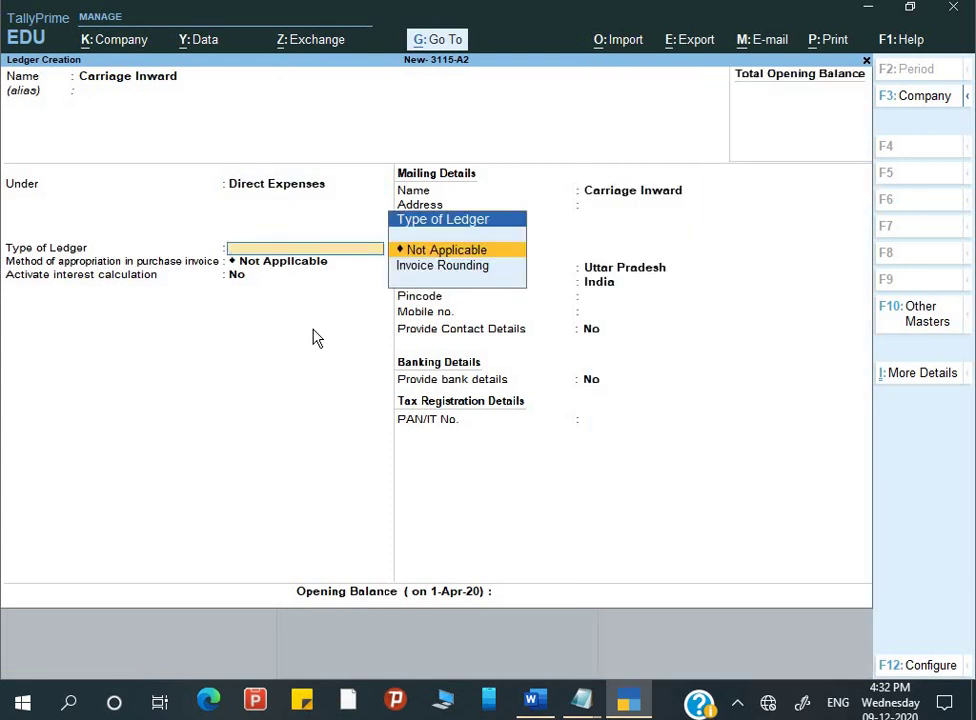
key("ctrl+a")
Create and save a ledger named Wages under Direct Expenses, the following example in the Tally notes.
key("alt+Tab")
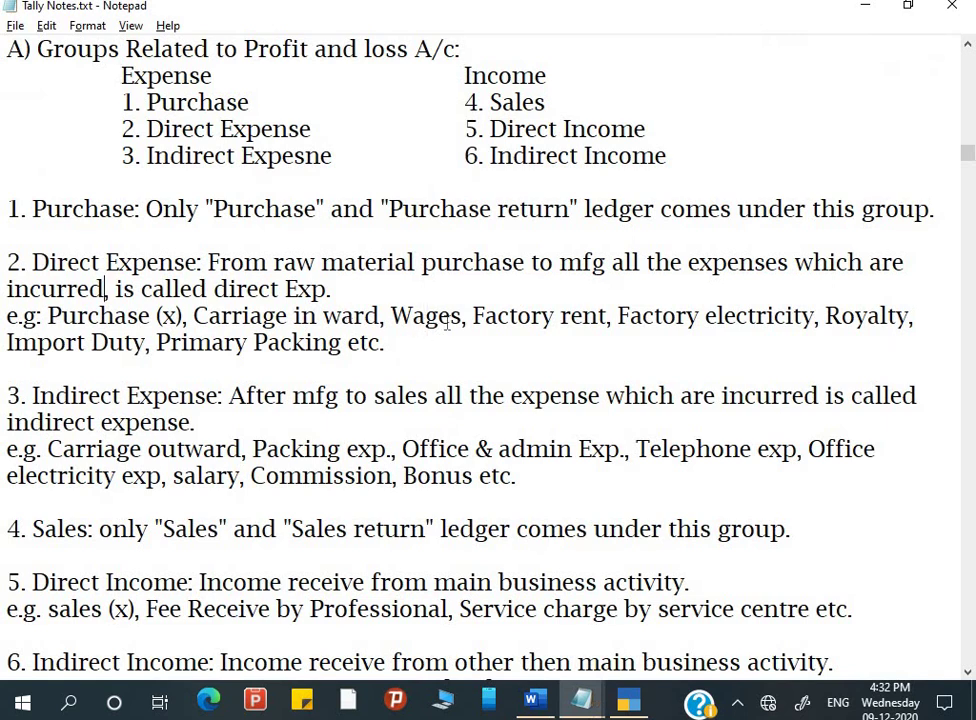
key("alt+Tab")
type("Wage")
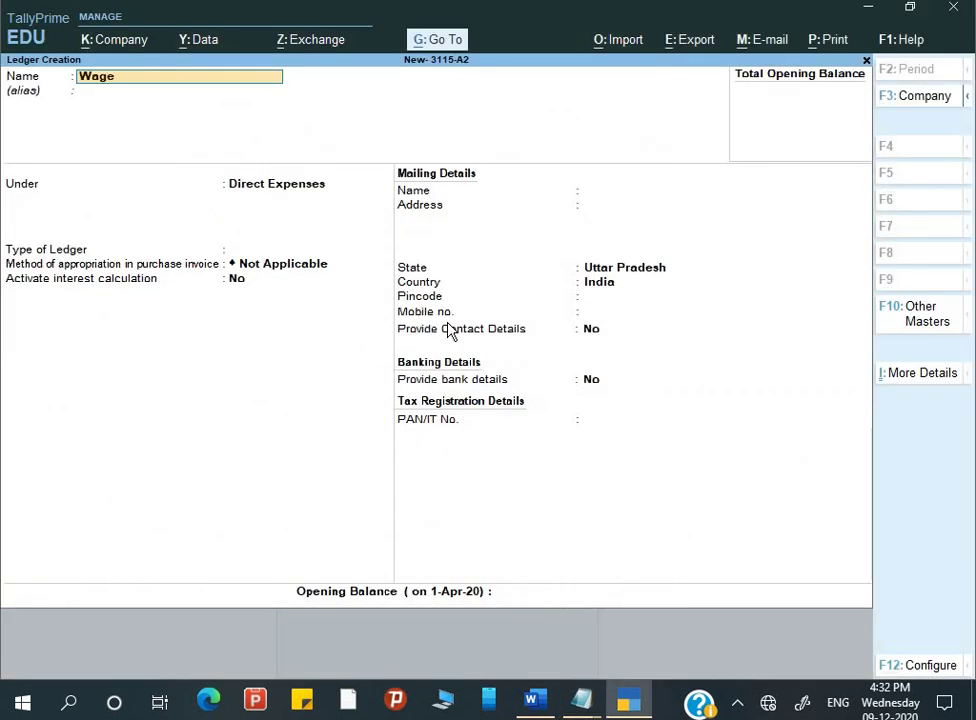
type("s")
key("Return")
key("Return")
type("D")
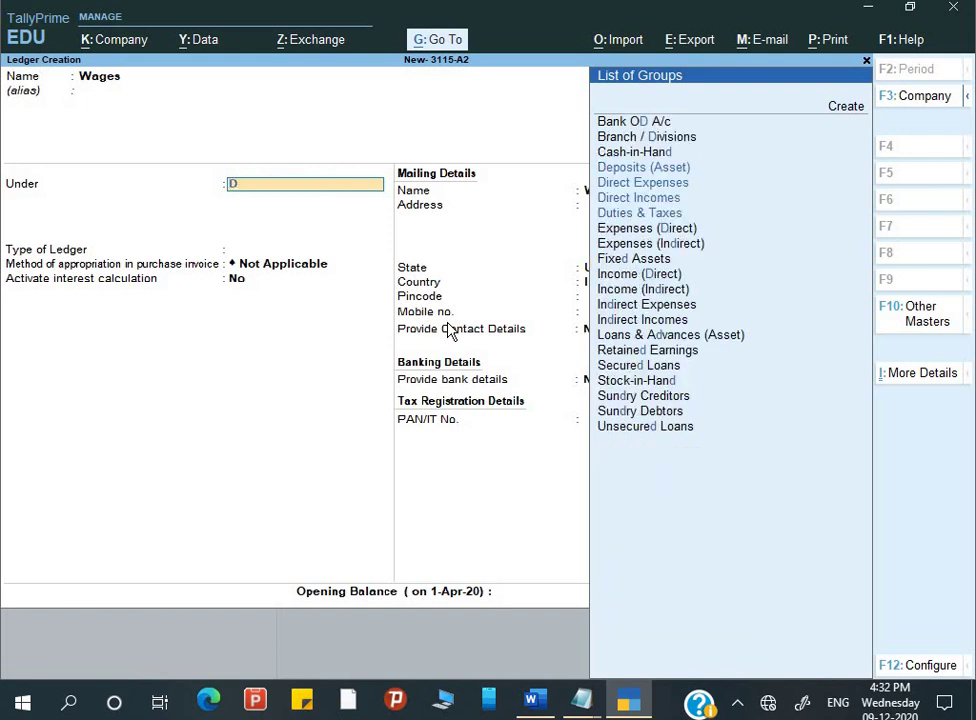
key("Down")
key("Up")
key("Up")
key("Return")
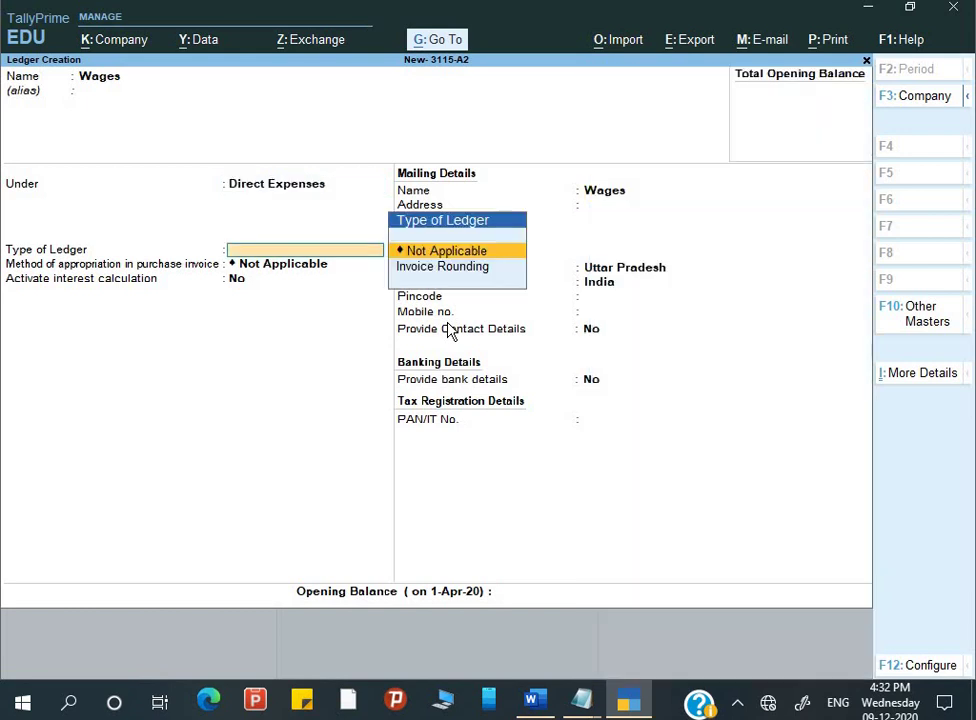
key("ctrl+a")
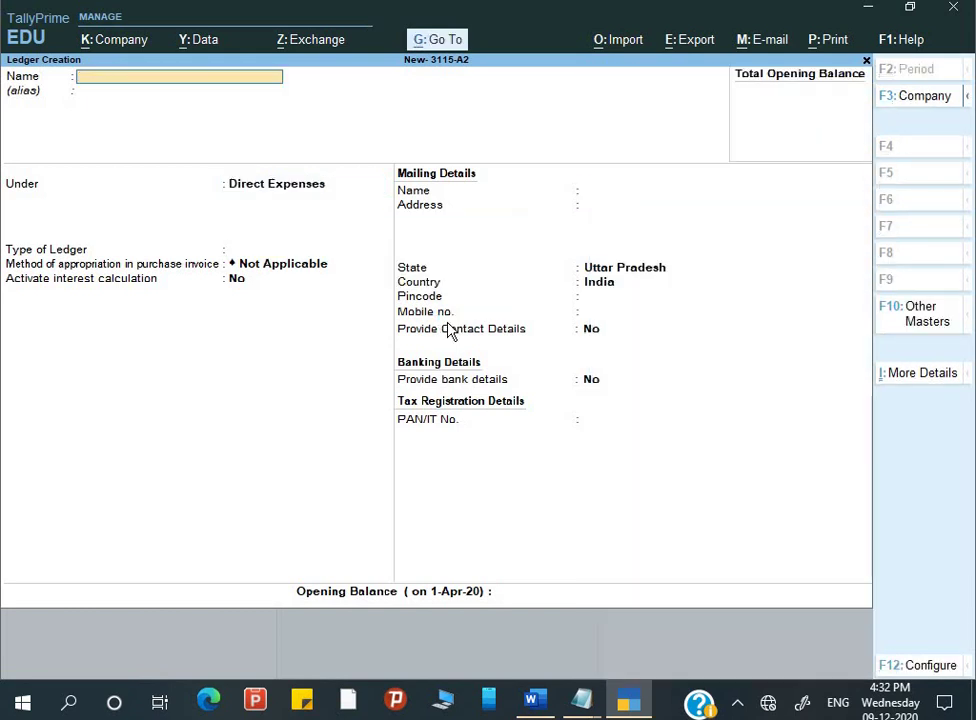
Create and save a ledger named Factory Rent under Direct Expenses, following the Tally notes.
key("alt+Tab")
key("alt+Tab")
type("Factory Ren")
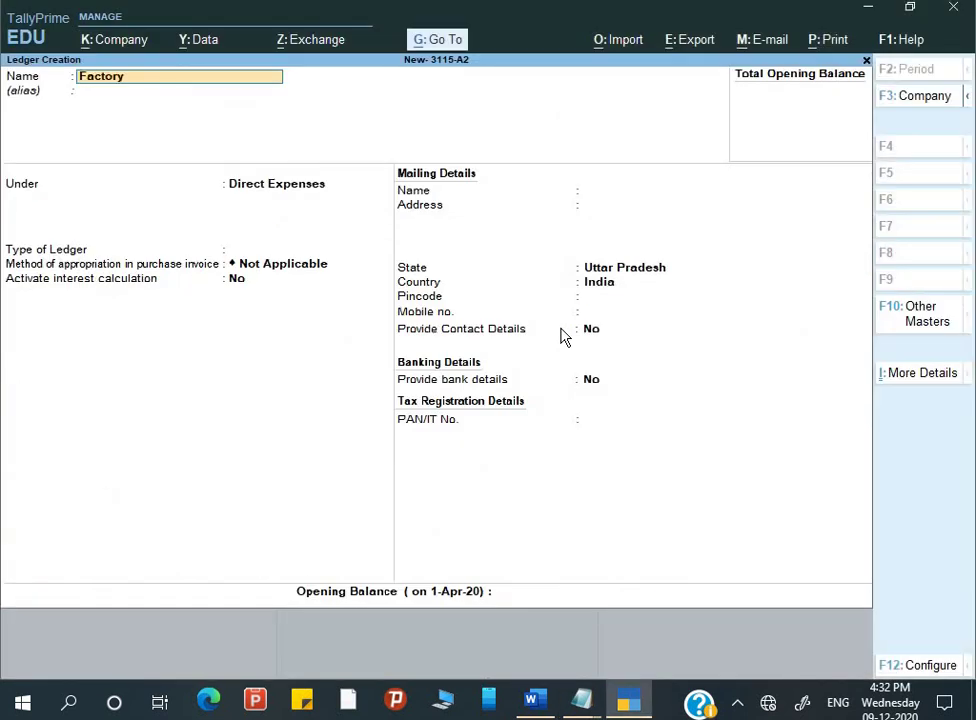
key("Return")
key("Return")
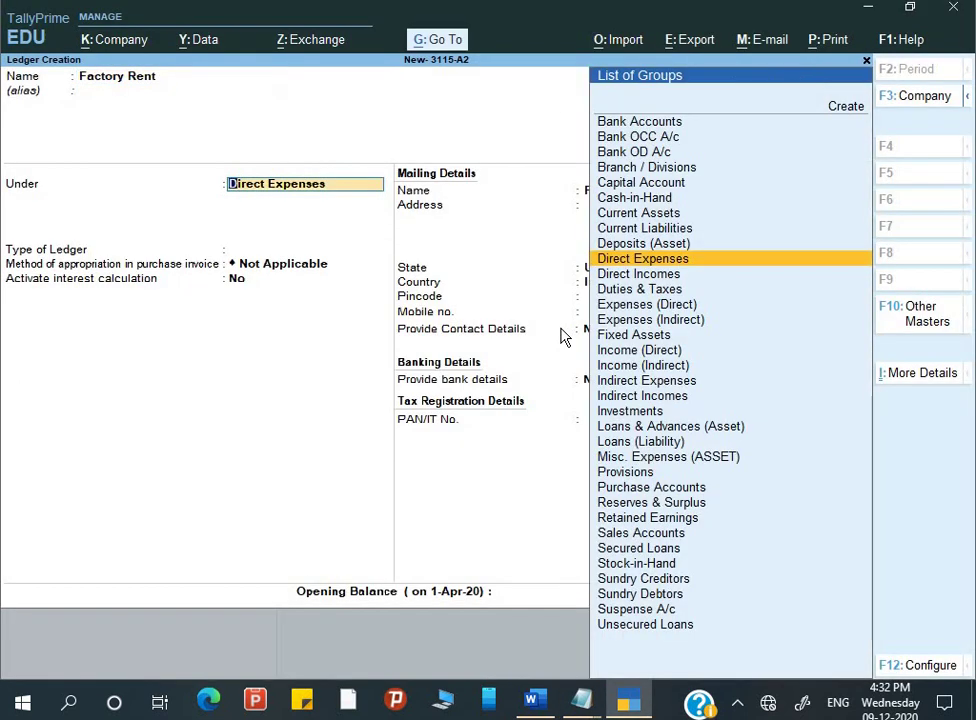
key("Return")
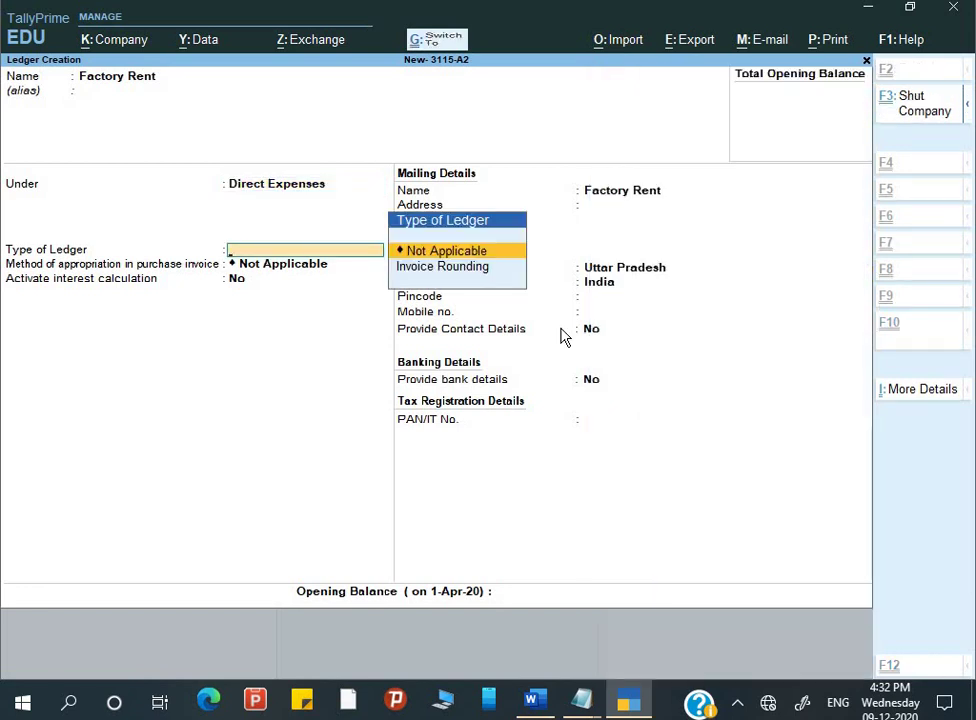
Consult the Tally notes, create a ledger named Royalty under Direct Expenses, and save it.
key("alt+Tab")
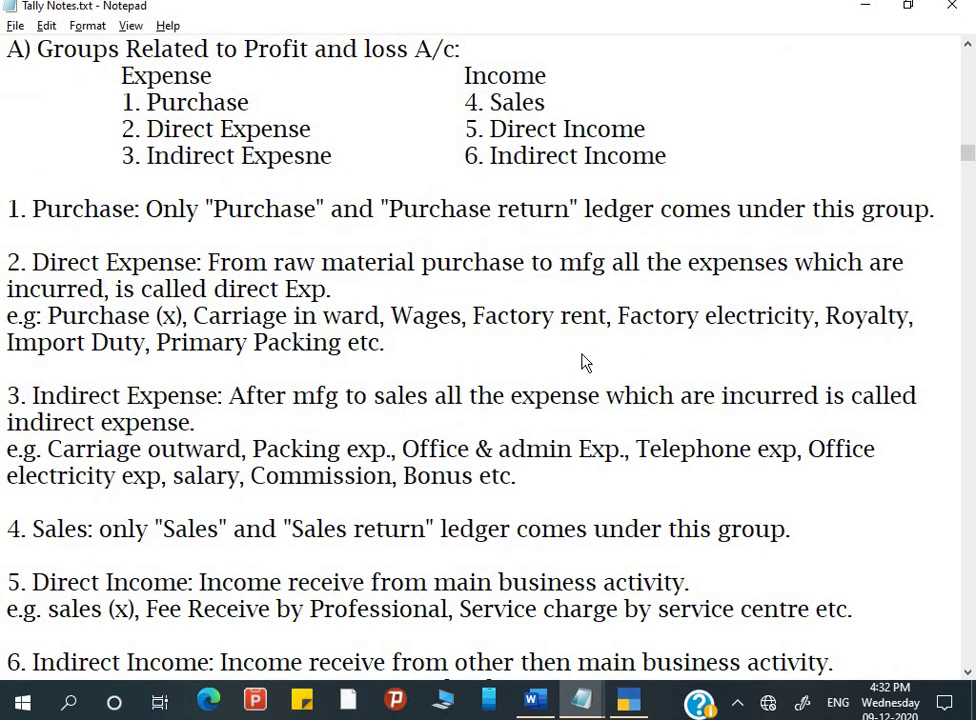
key("alt+Tab")
type("Royalt")
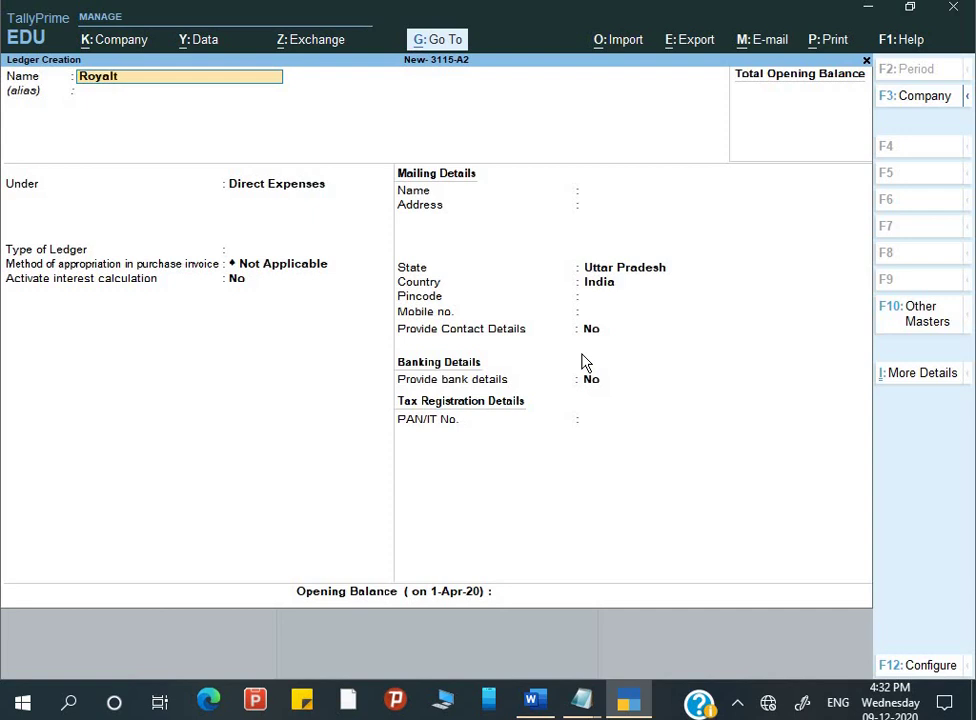
type("y")
key("Return")
key("Return")
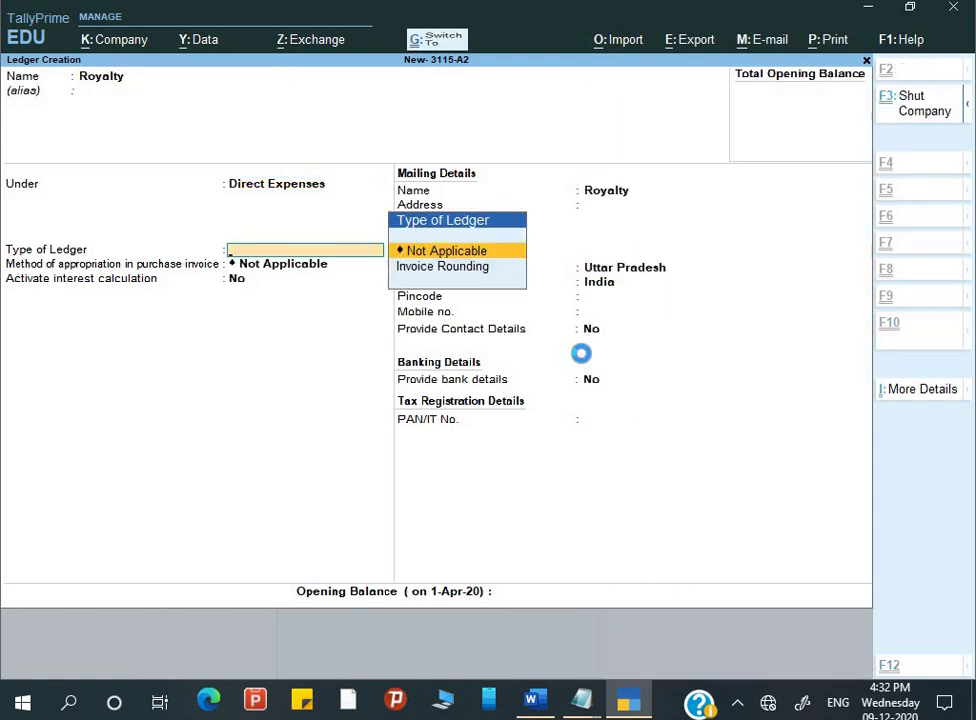
key("ctrl+a")
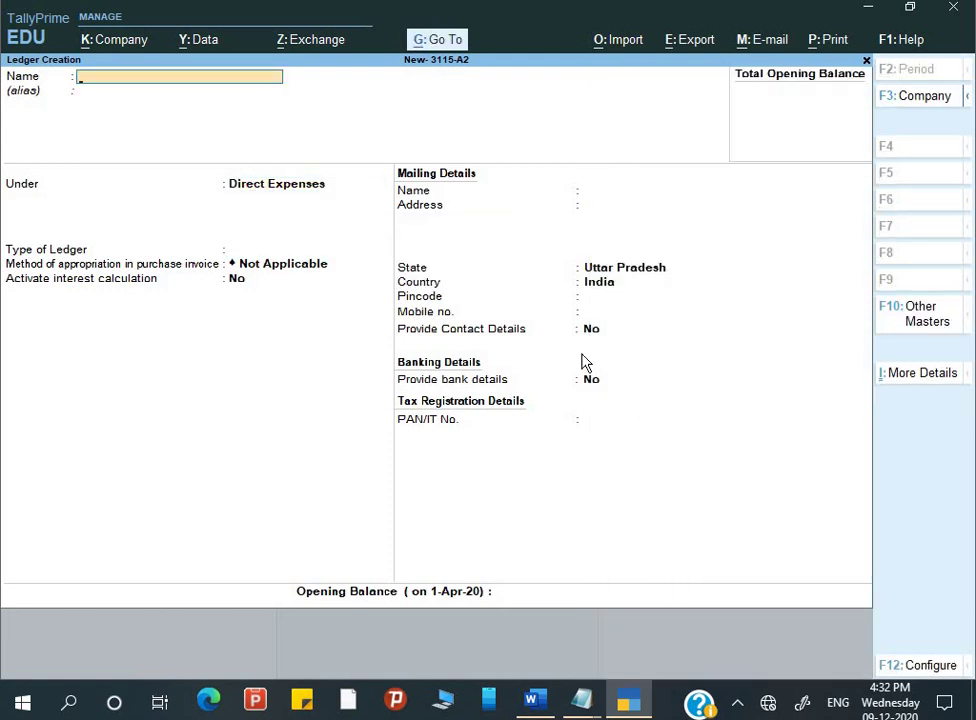
Find the first indirect expense example in the Tally notes and name the new ledger Carriage Outward.
key("alt+Tab")
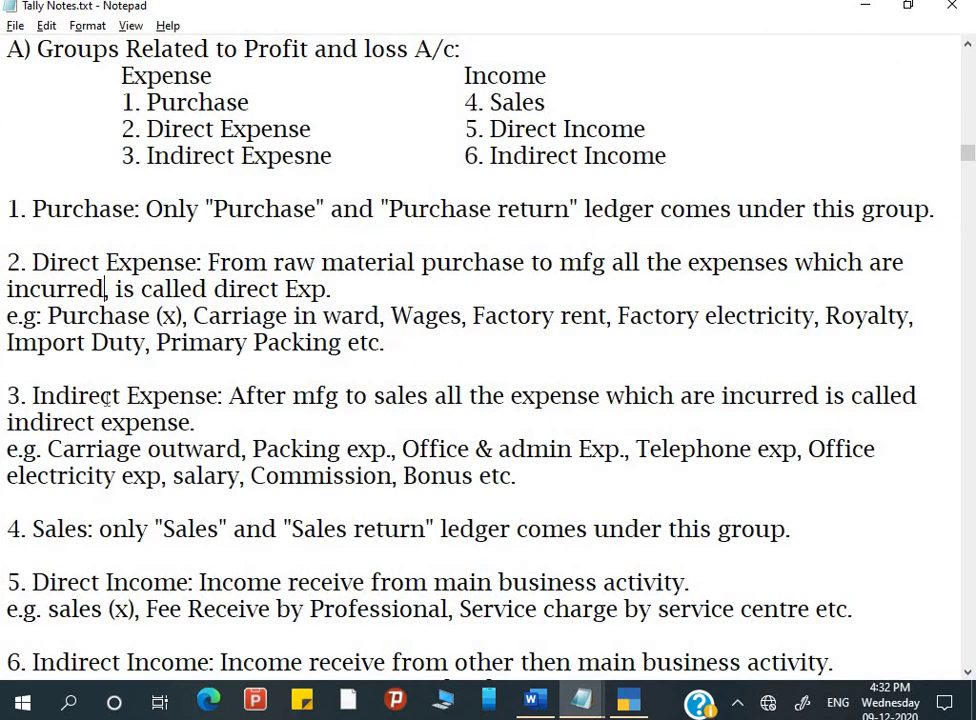
left_click(33, 398)
key("alt+Tab")
type("Carriage Out")
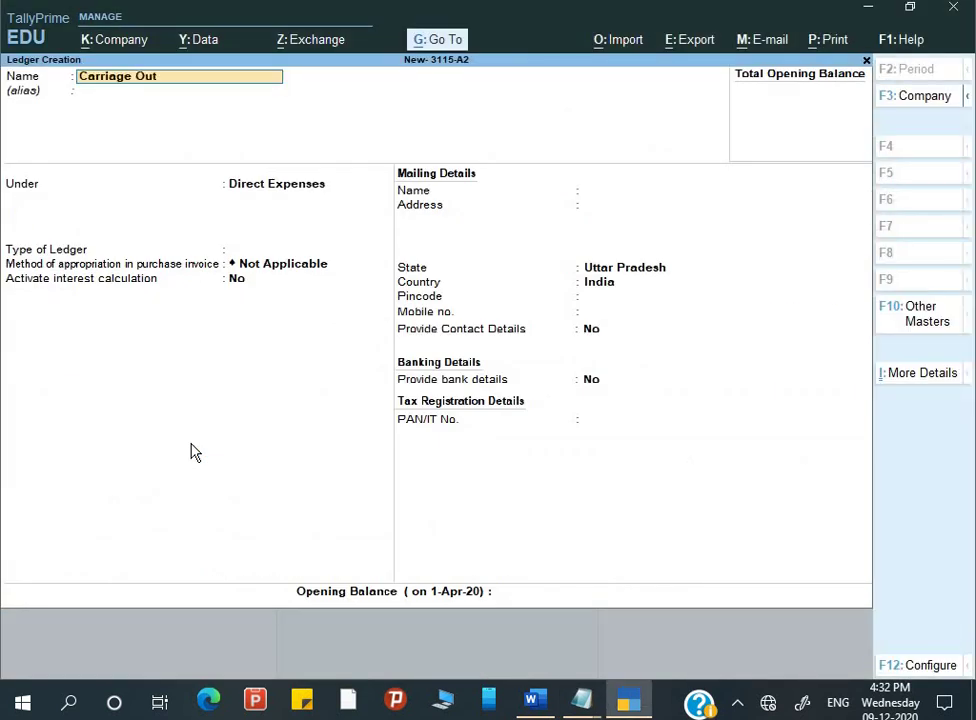
type("ward")
key("Return")
key("Return")
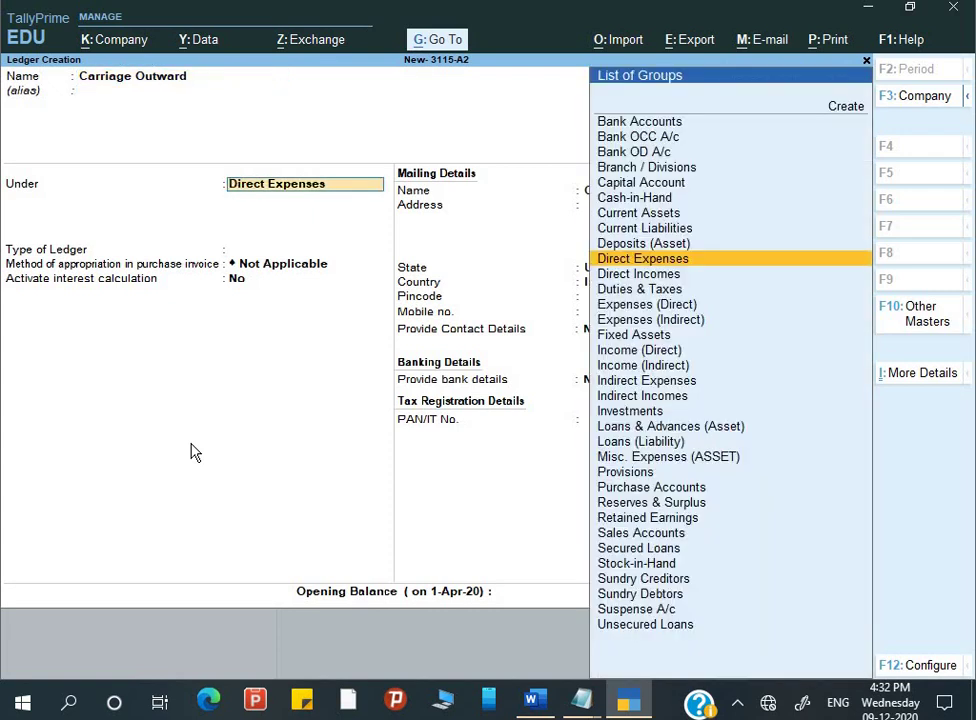
Place the Carriage Outward ledger under Expenses (Indirect), keep its ledger type Not Applicable, and save it.
key("BackSpace")
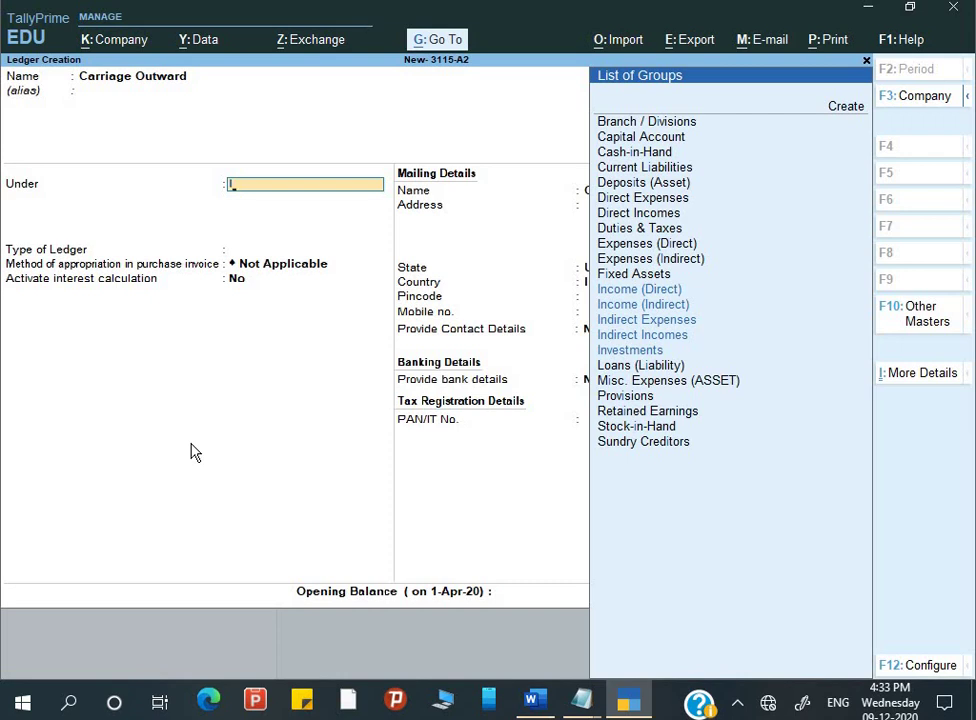
type("E")
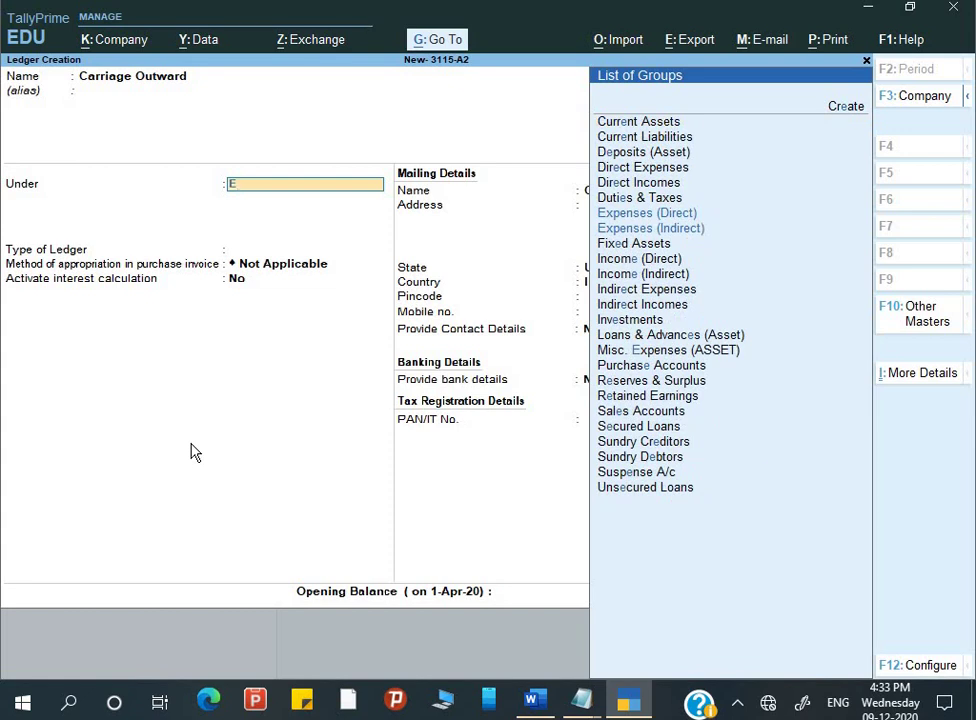
key("Down")
key("Up")
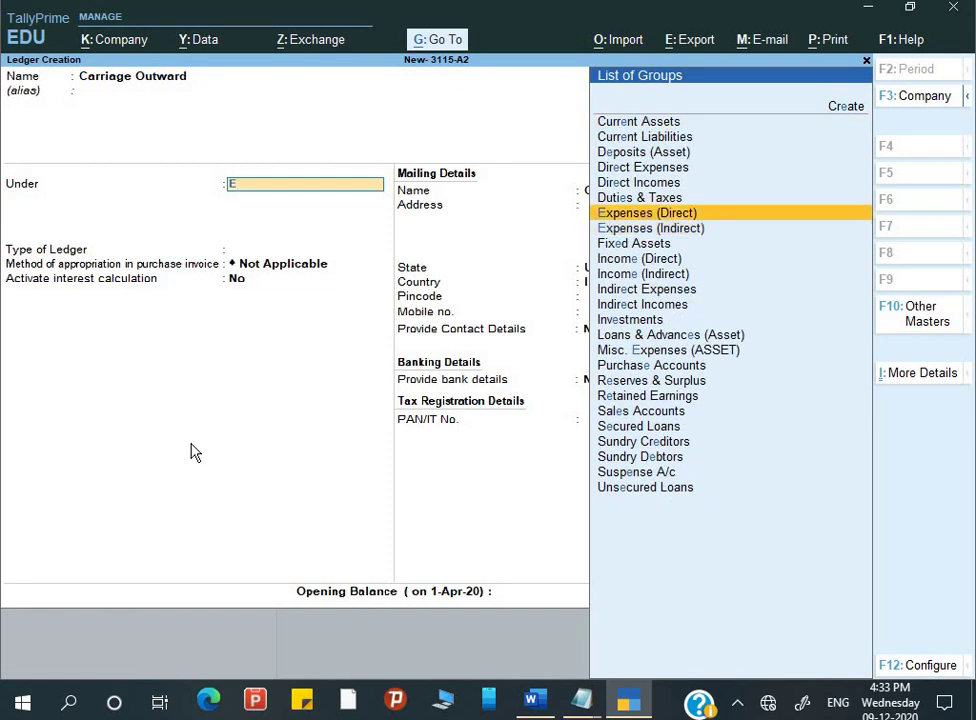
key("Down")
key("Down")
key("Up")
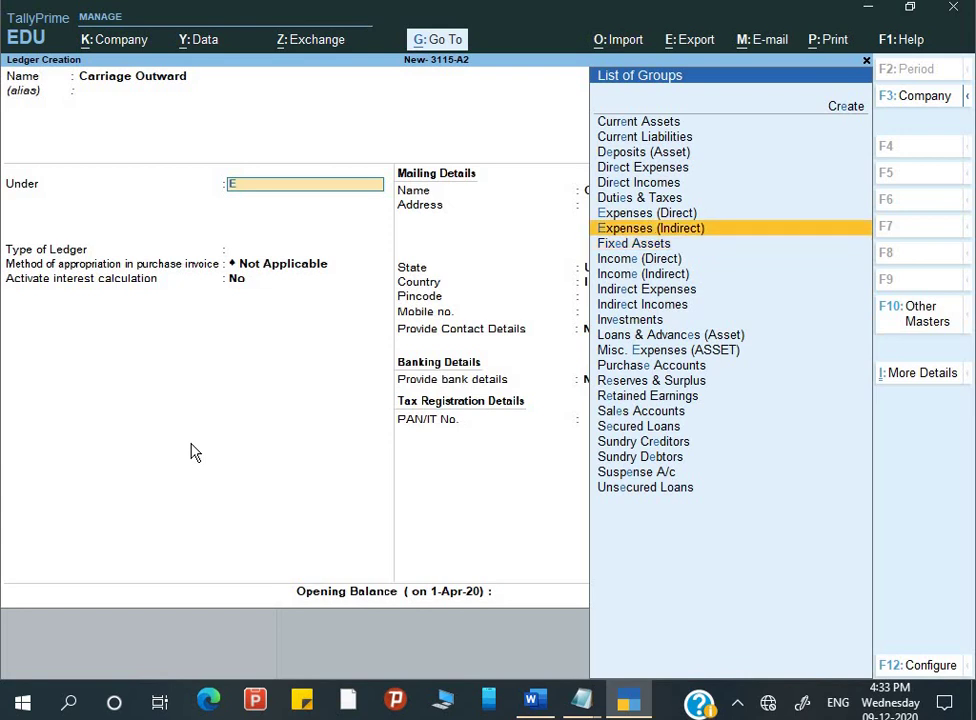
key("Return")
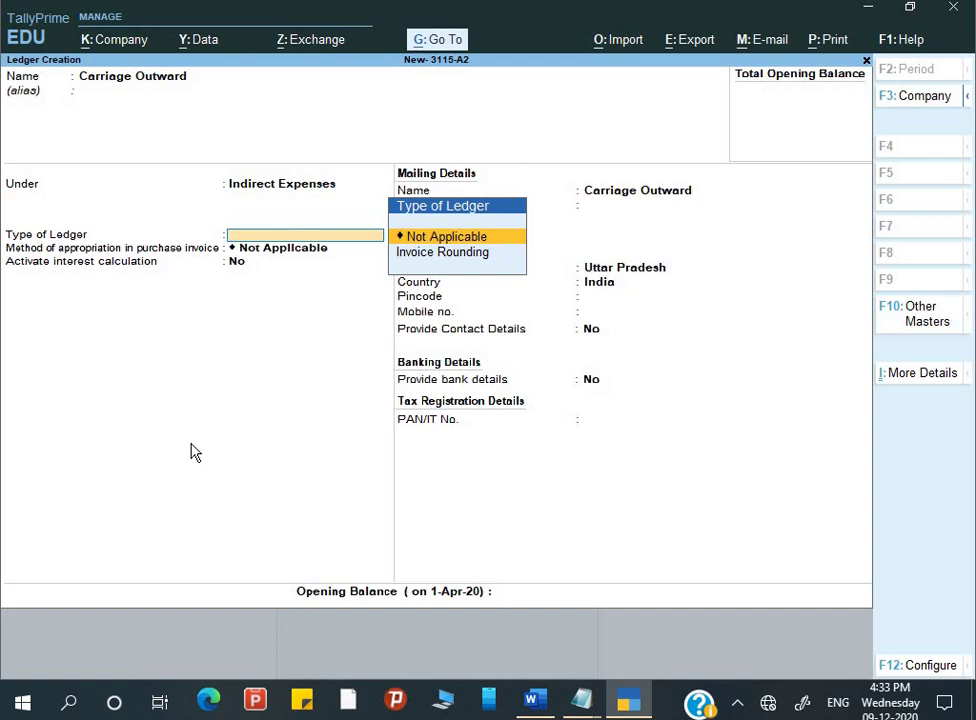
key("Return")
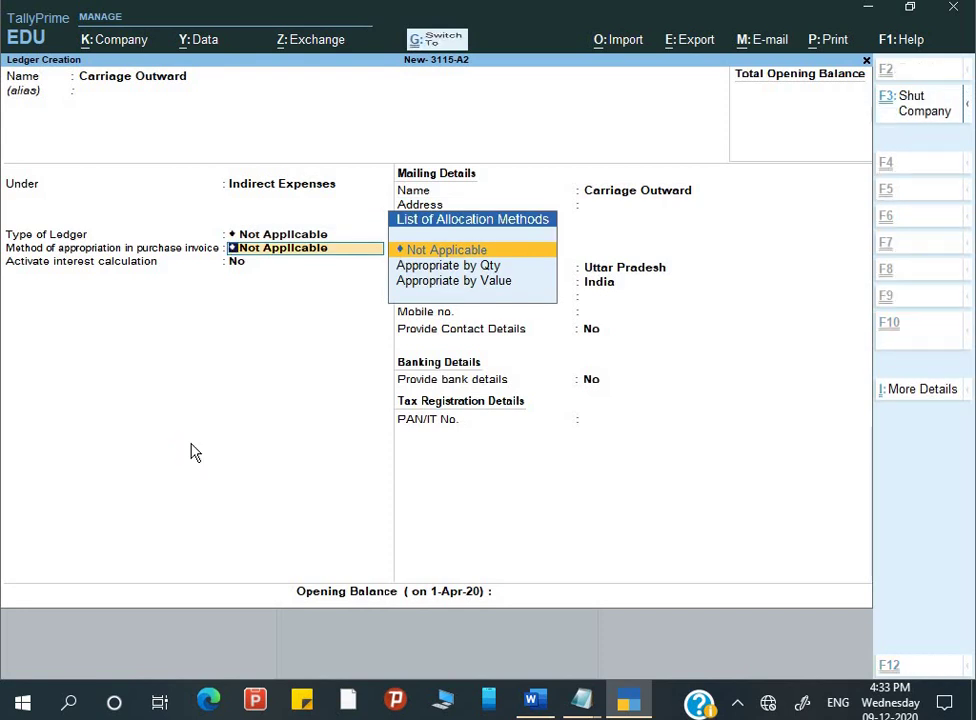
key("ctrl+a")
Create and save a ledger named Packing Exp. under Indirect Expenses, following the next example in the Tally notes.
key("alt+Tab")
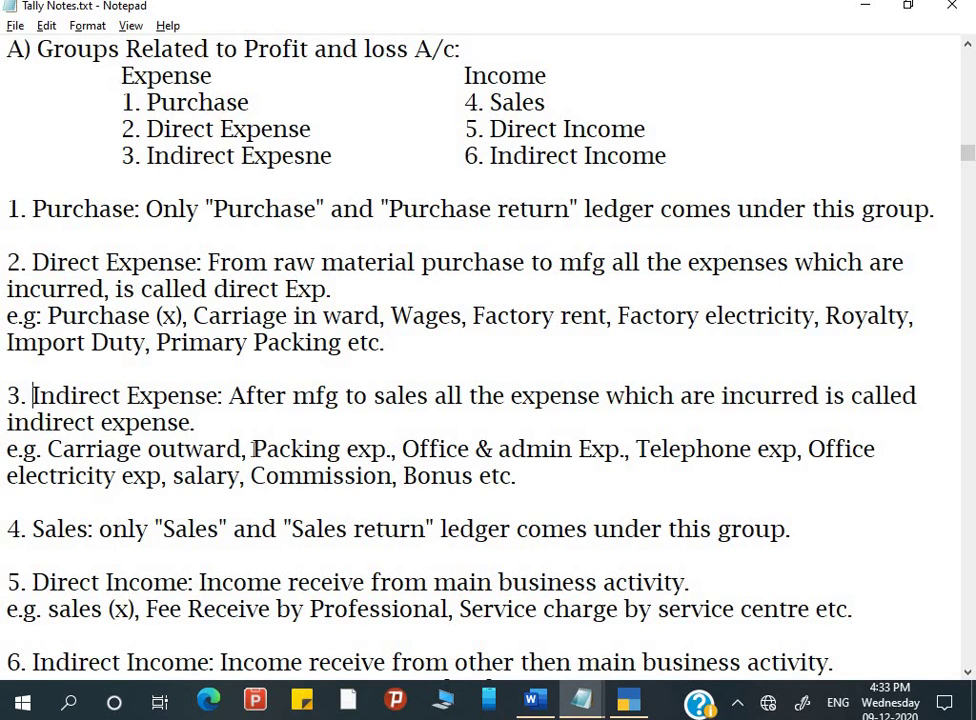
key("alt+Tab")
type("Pa")
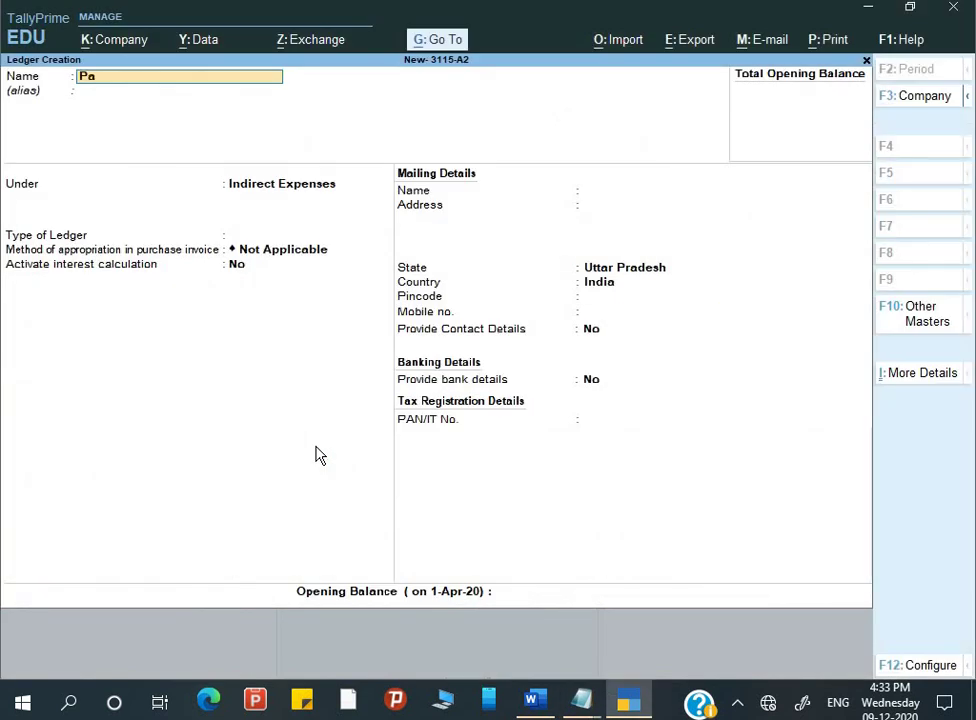
type("cking exps")
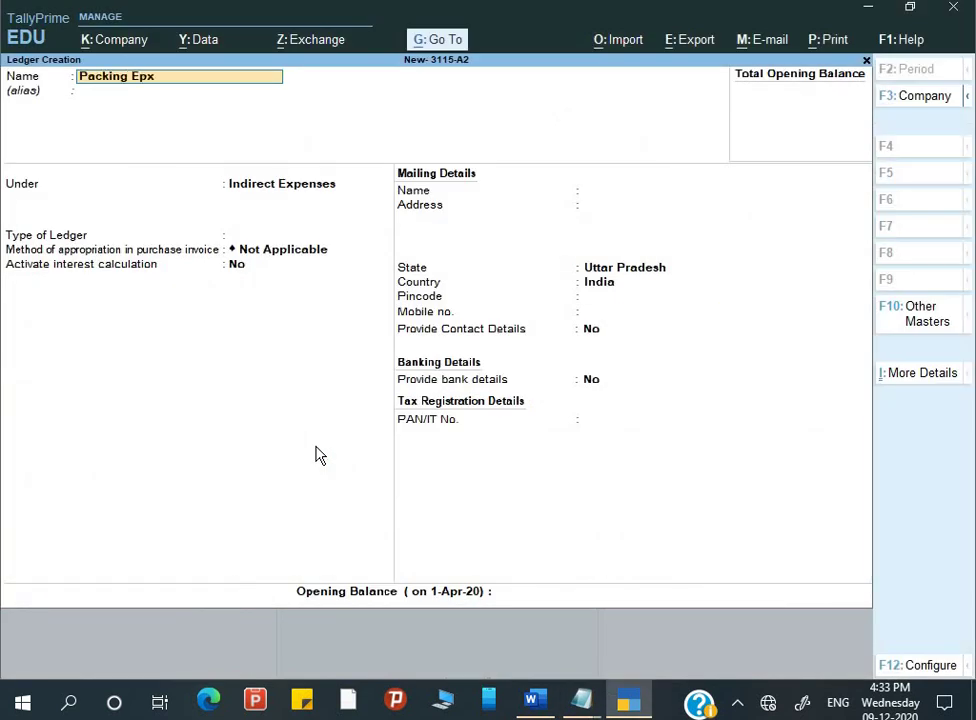
key("BackSpace")
key("BackSpace")
key("BackSpace")
type("xp.")
key("Return")
key("Return")
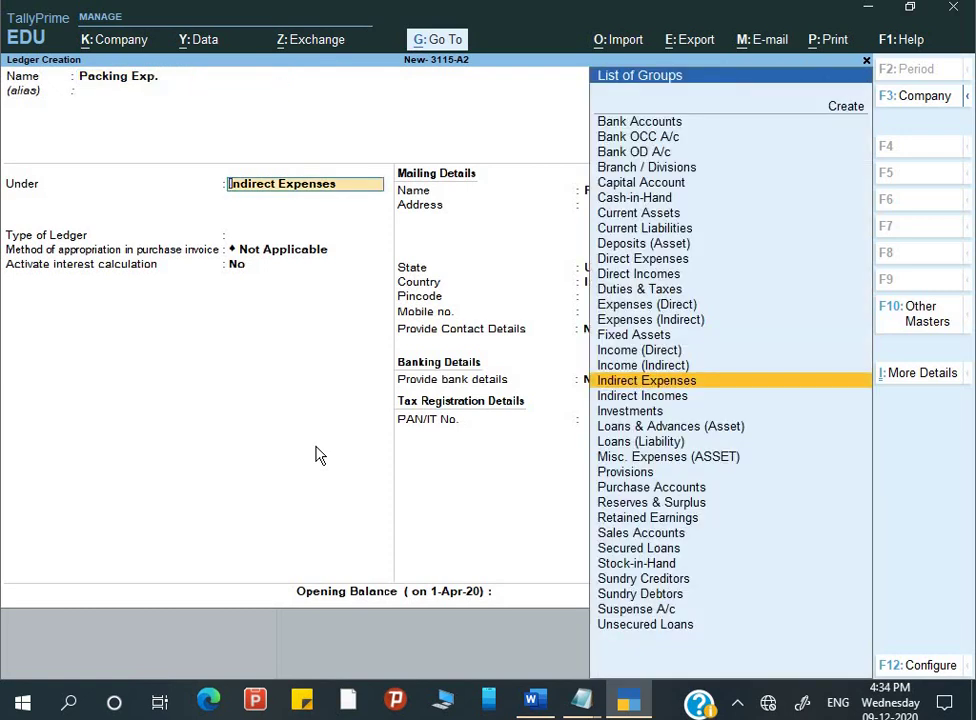
key("Return")
key("ctrl+a")
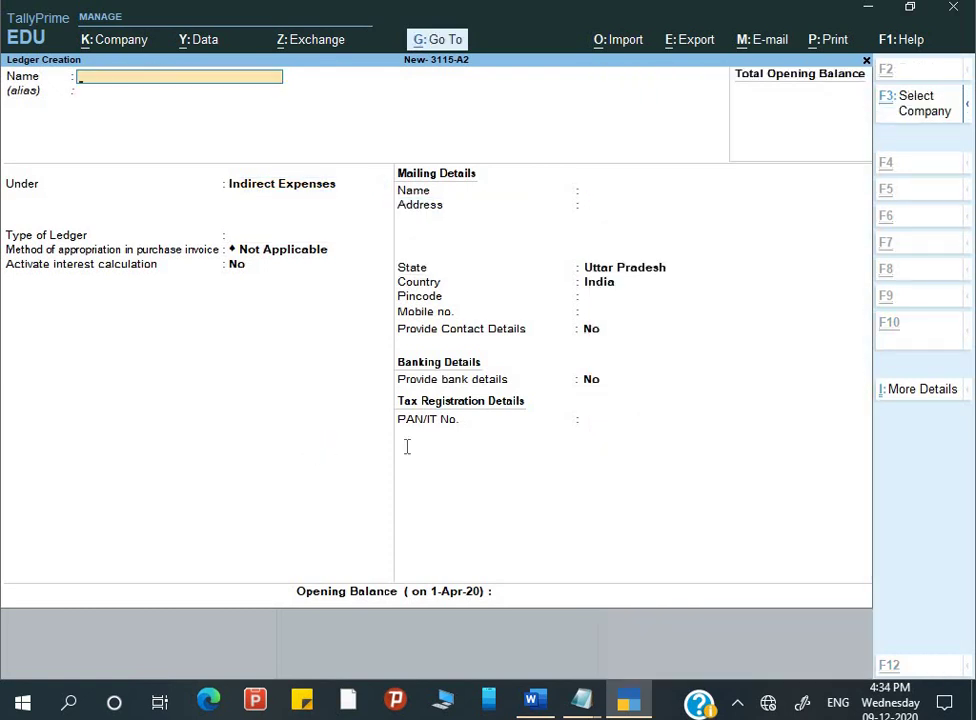
Create and save a ledger named Salary under Indirect Expenses, following the Tally notes.
key("alt+Tab")
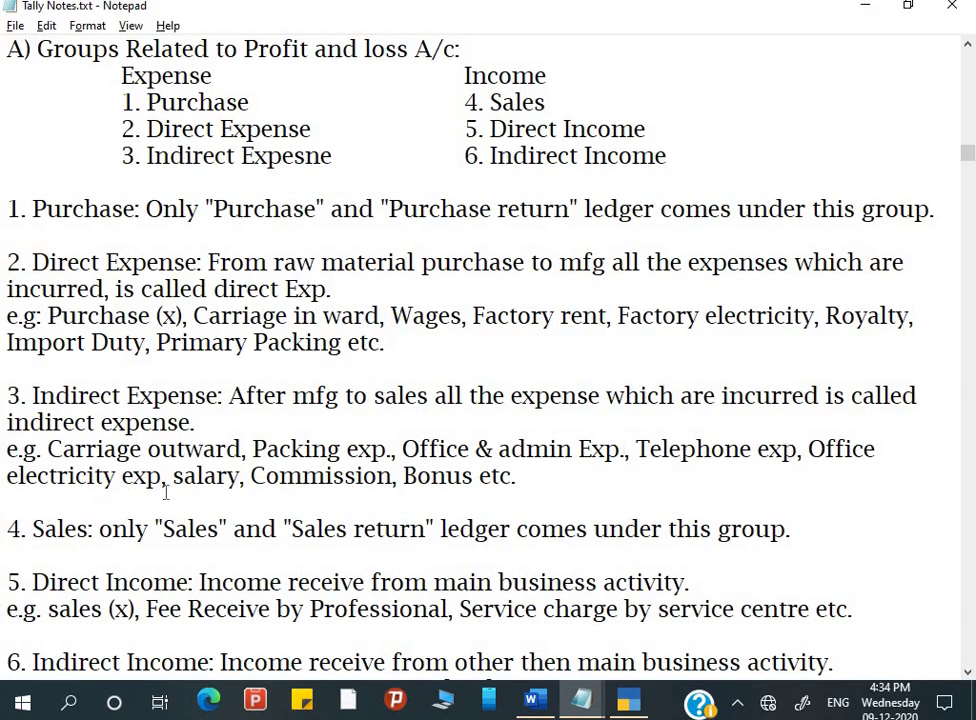
key("alt+Tab")
type("Salary")
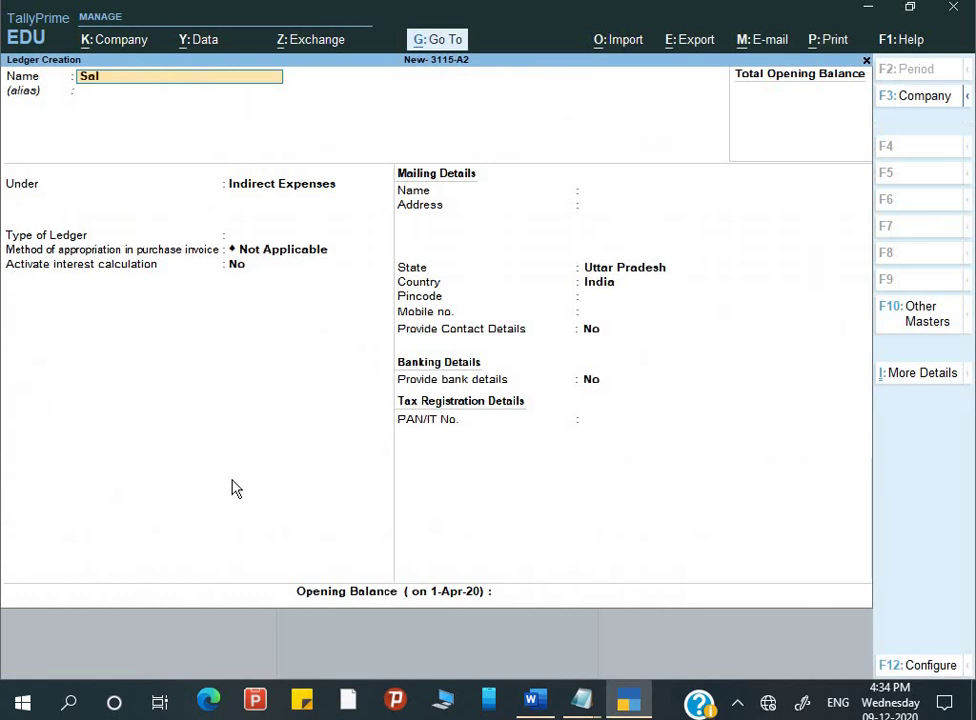
key("Return")
key("Return")
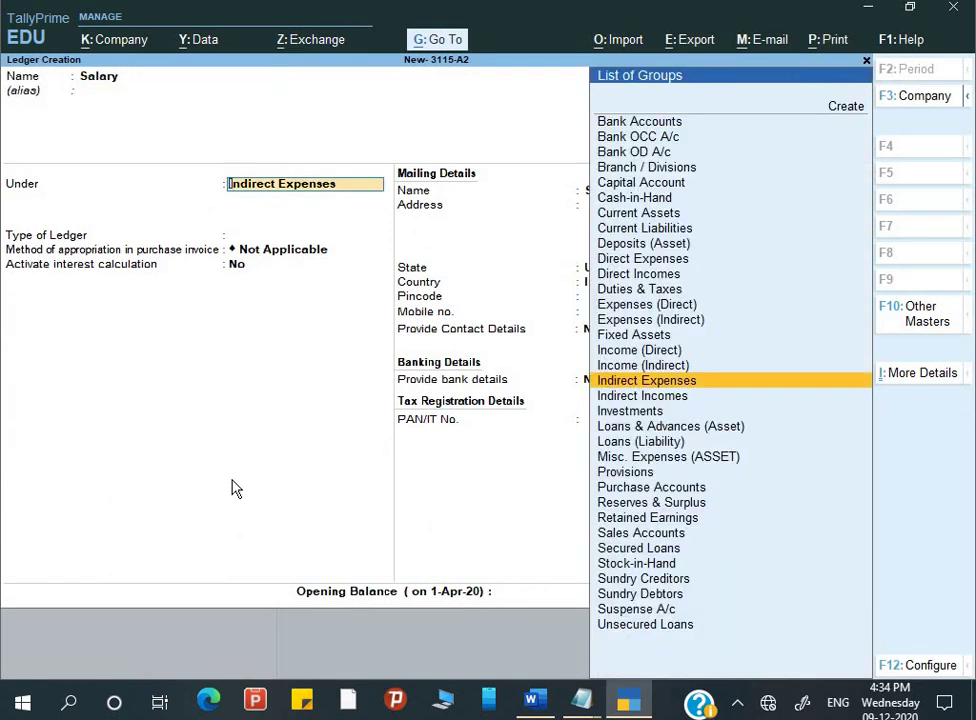
key("Return")
key("ctrl+a")
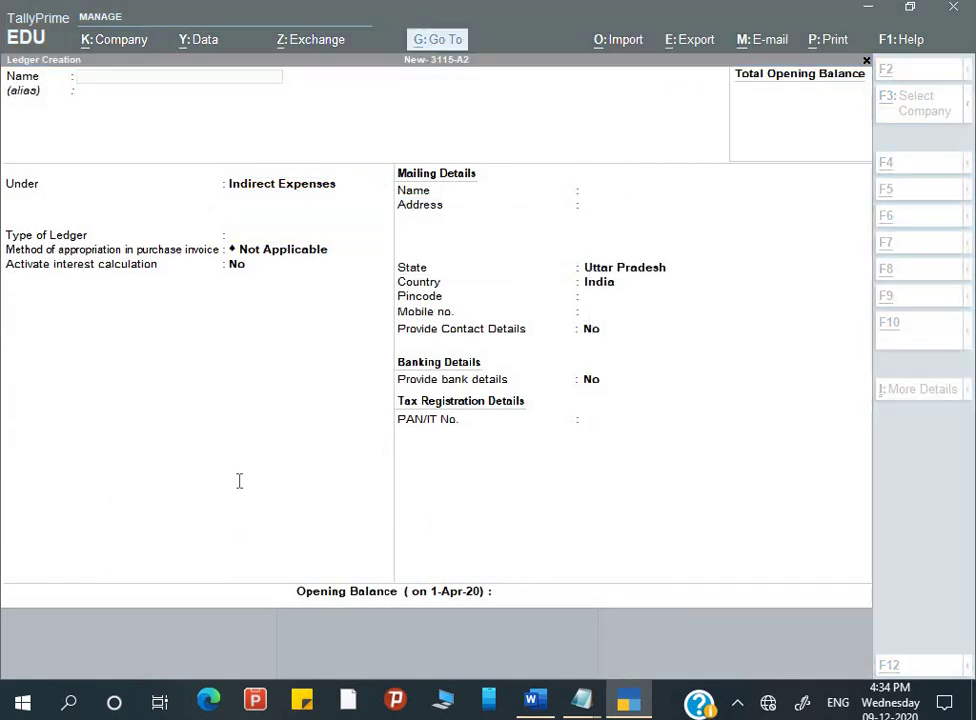
Return to the Tally notes and highlight the list of expense and income groups related to profit and loss.
key("alt+Tab")
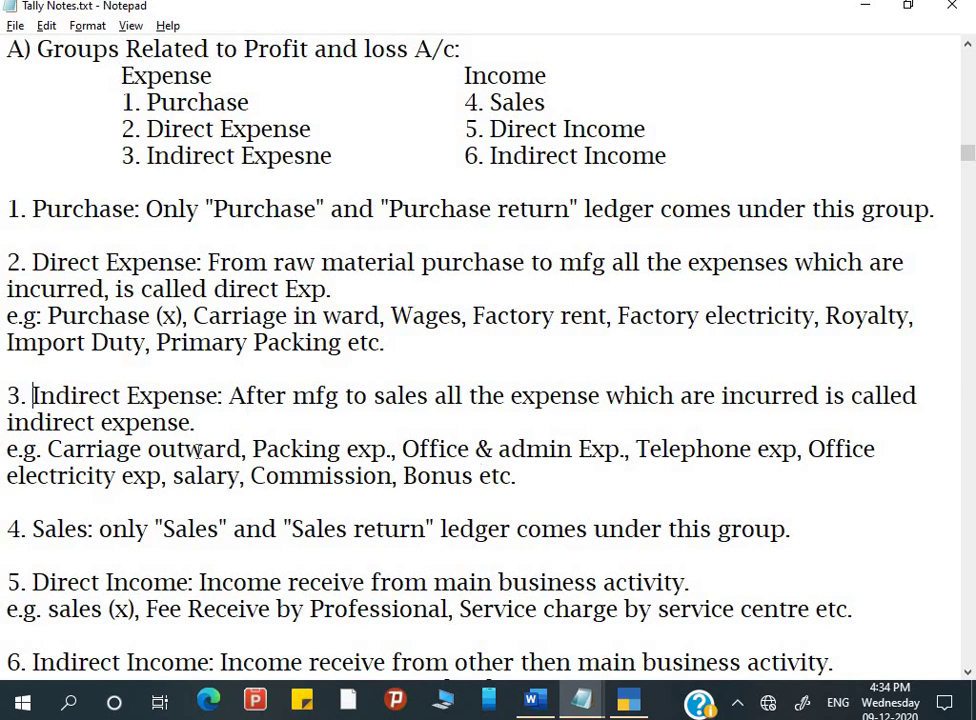
scroll(197, 450, "up", 1)
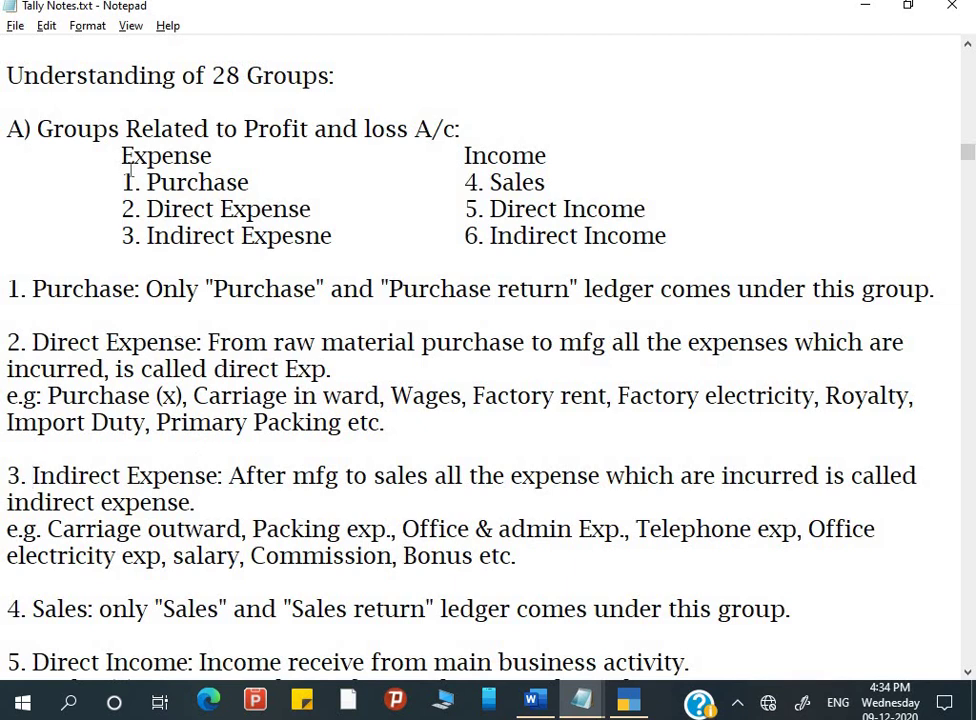
left_click_drag(122, 156, 336, 231)
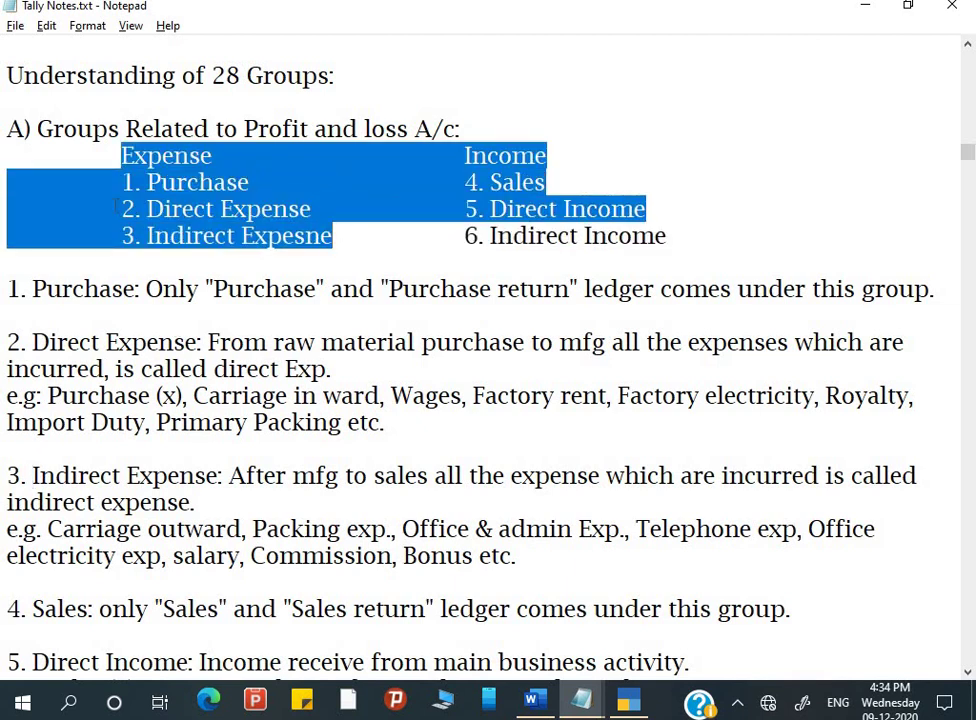
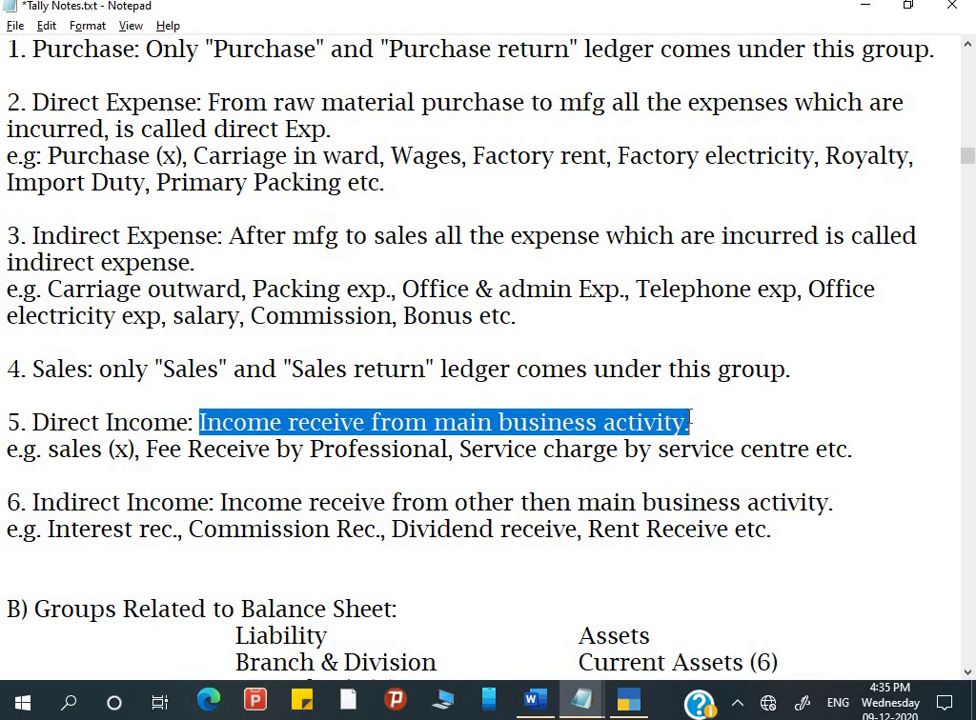
Examine the Direct Income definition and highlight its examples one by one in the notes, followed by the Indirect Income heading.
left_click(572, 424)
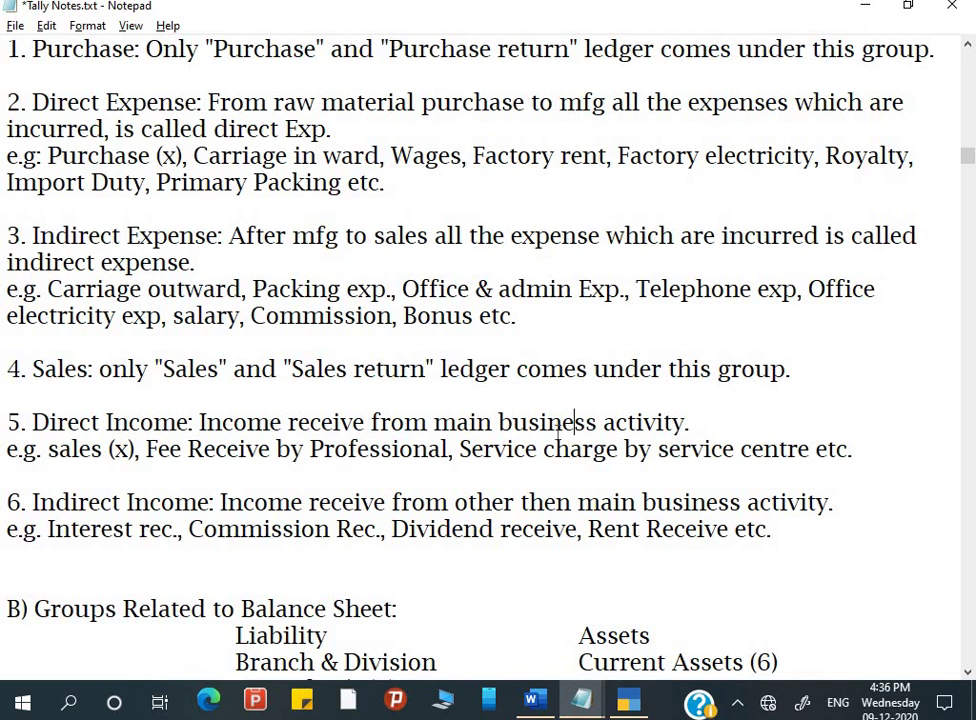
left_click(53, 453)
left_click_drag(55, 455, 108, 457)
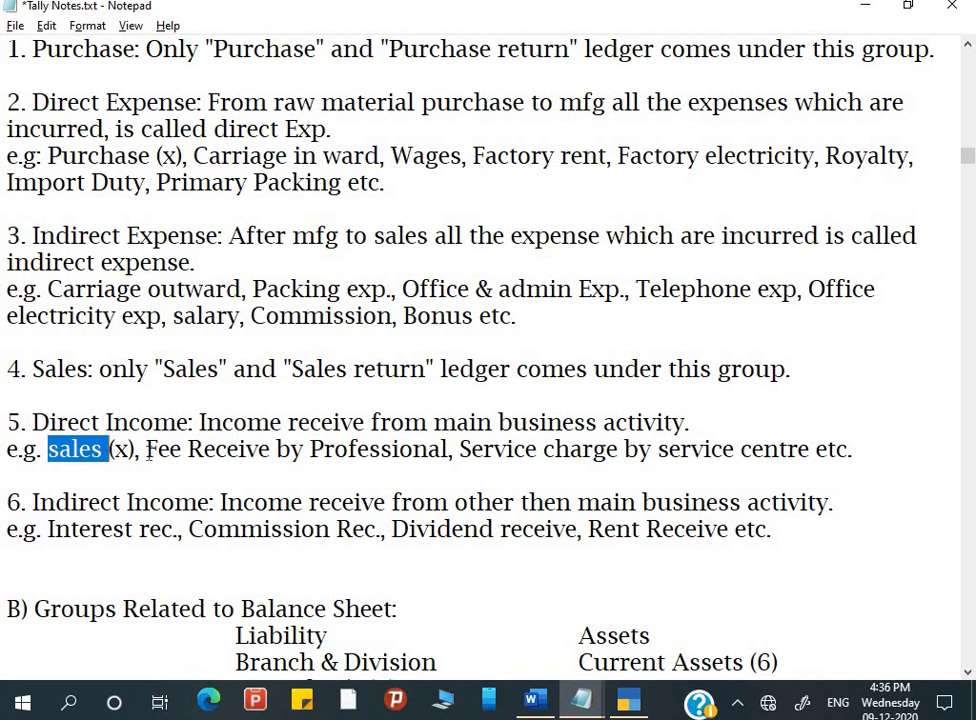
left_click(151, 450)
left_click_drag(151, 450, 453, 452)
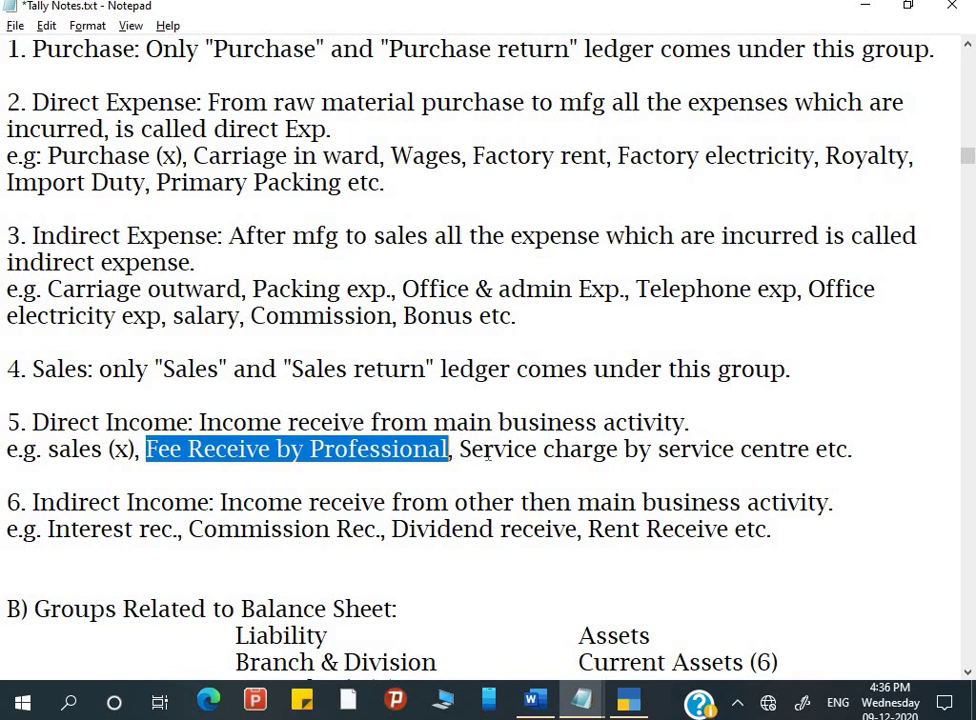
left_click_drag(460, 451, 814, 465)
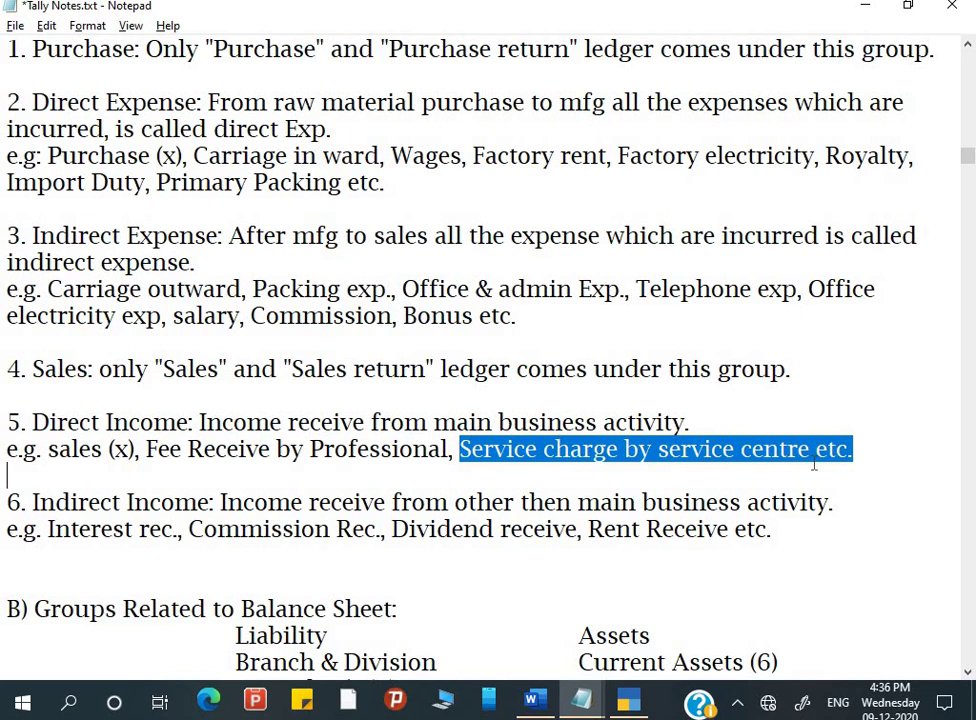
left_click(326, 428)
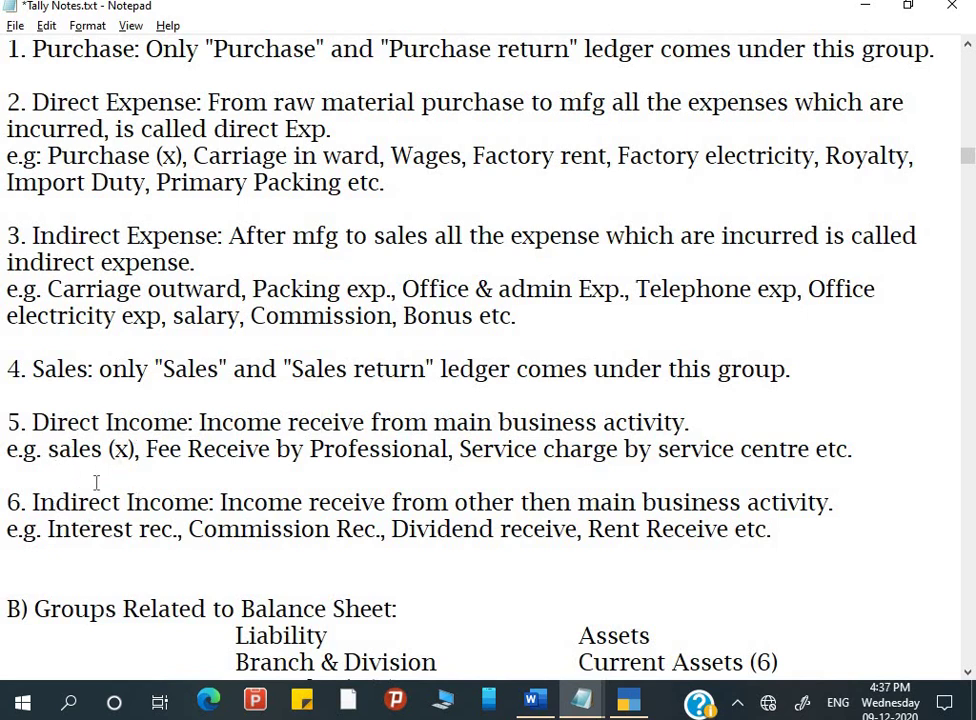
left_click_drag(32, 502, 222, 490)
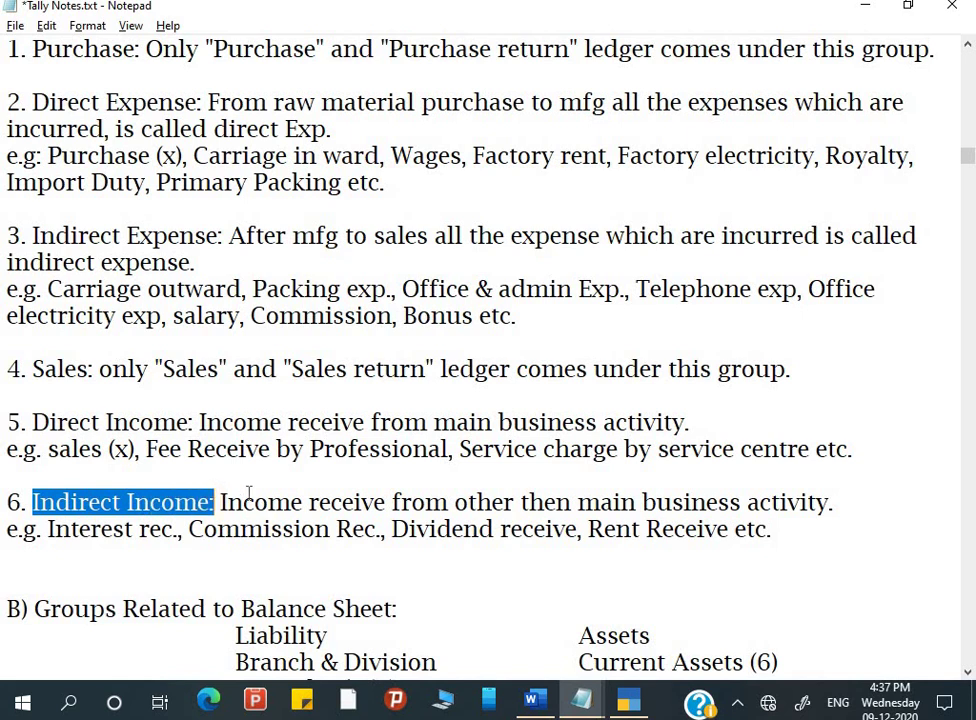
Examine the Indirect Income definition in the notes and highlight its examples, from interest received to rent received.
left_click_drag(228, 502, 822, 502)
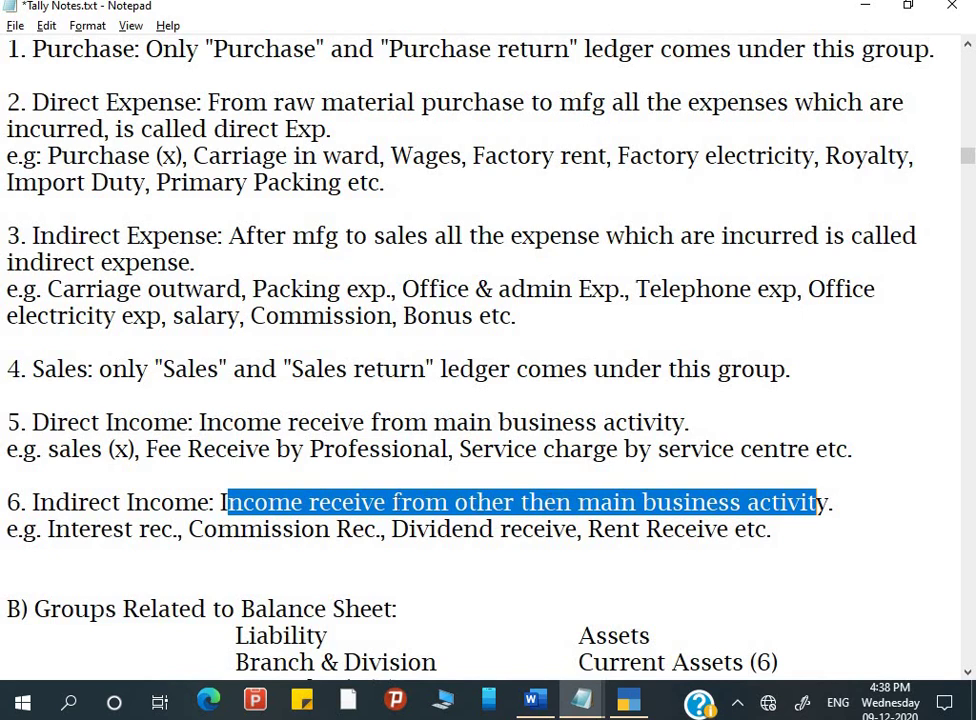
left_click_drag(47, 529, 593, 533)
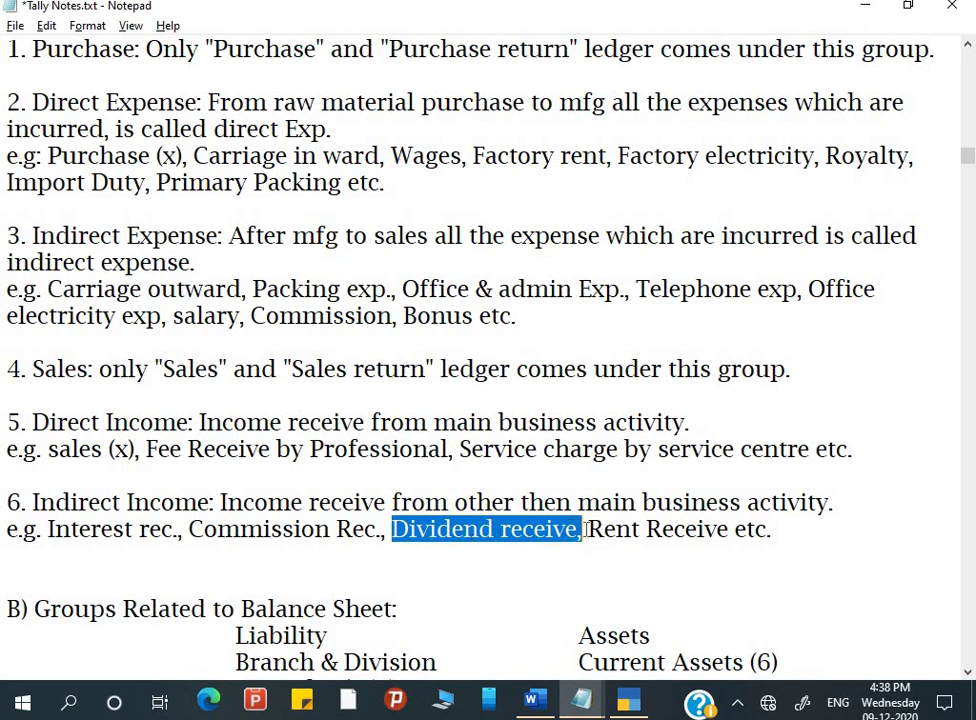
left_click_drag(588, 530, 722, 532)
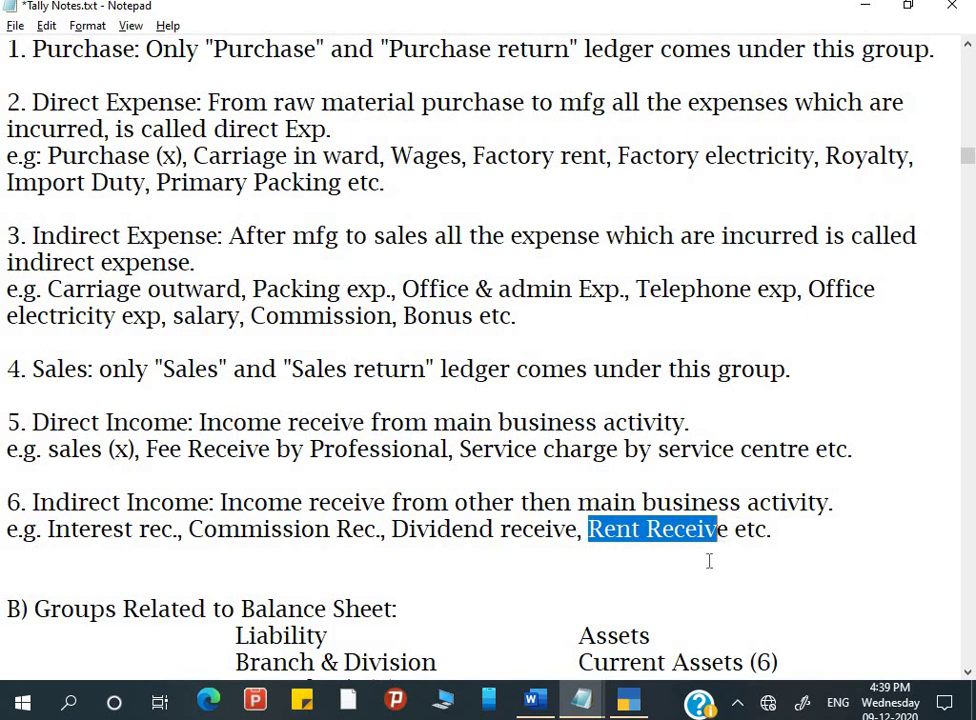
left_click(732, 532)
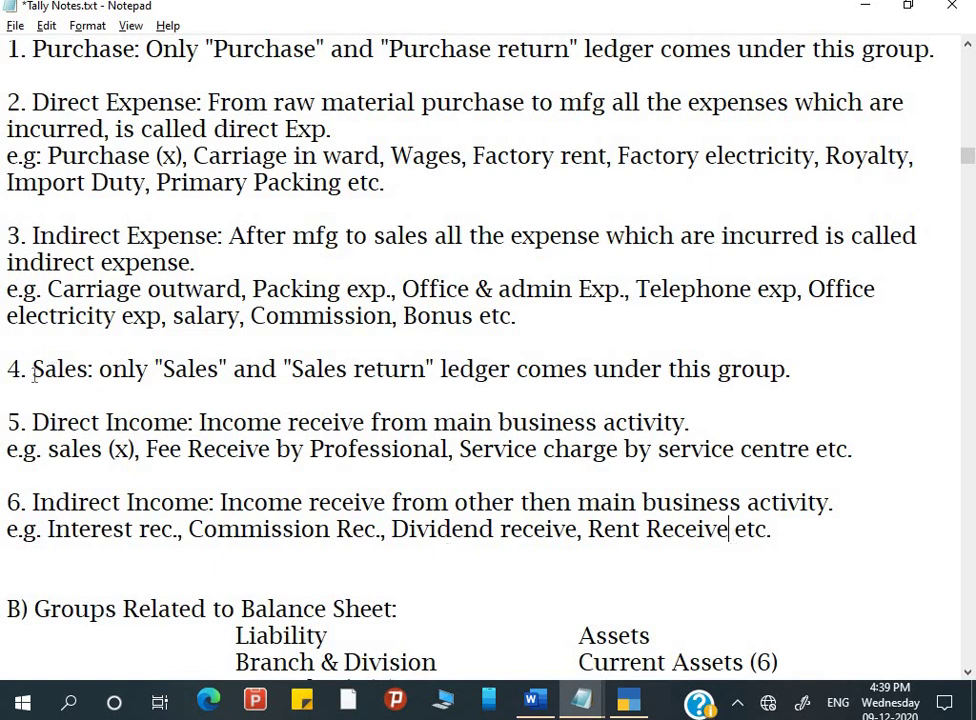
Review the Sales group in the profit and loss list and highlight its Sales and Sales return ledgers in the notes.
scroll(338, 480, "up", 6)
scroll(338, 480, "down", 2)
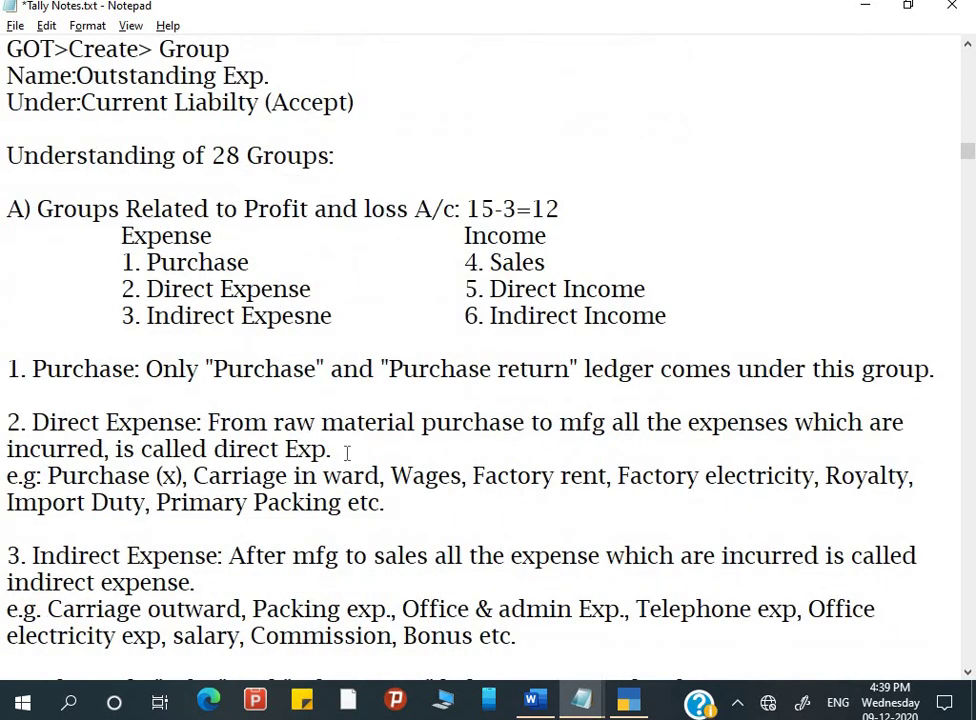
left_click_drag(491, 262, 546, 262)
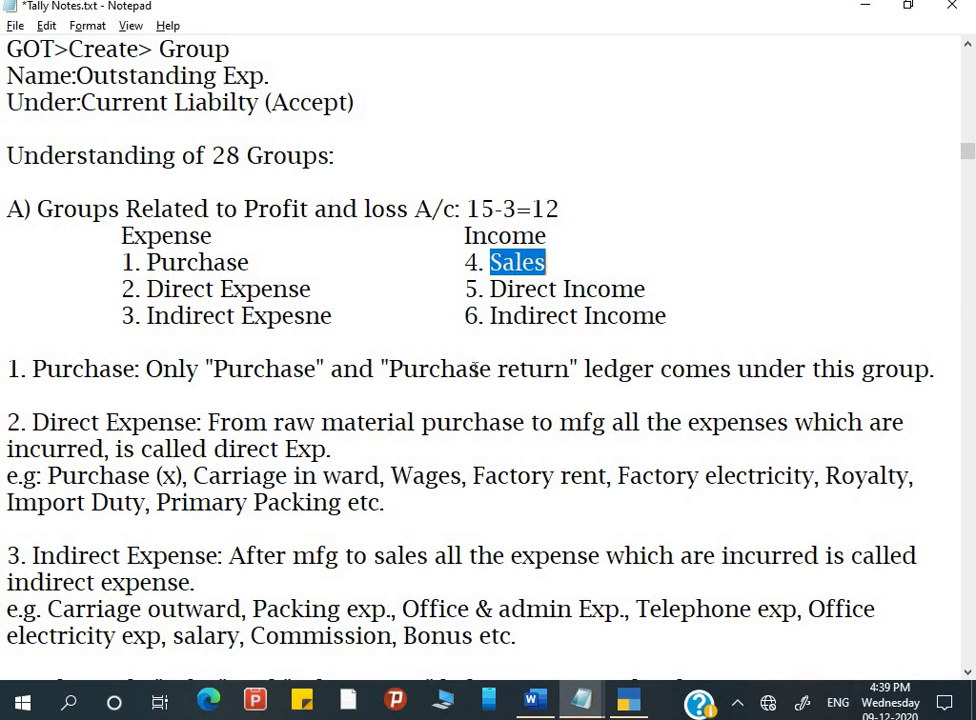
scroll(362, 282, "down", 4)
left_click_drag(93, 369, 176, 370)
left_click(100, 369)
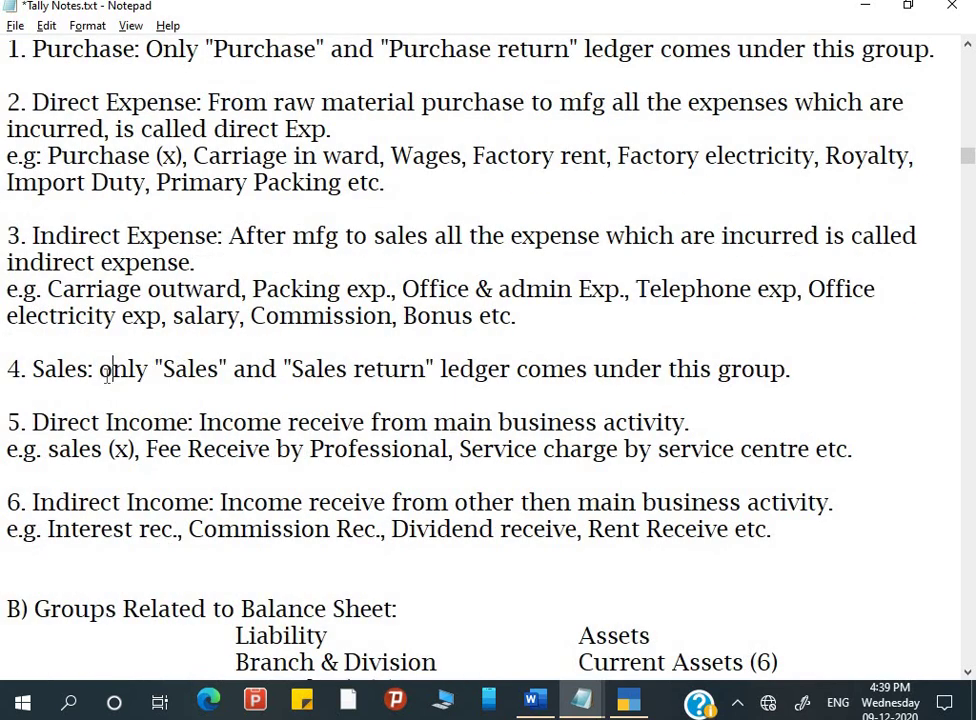
left_click_drag(99, 369, 411, 370)
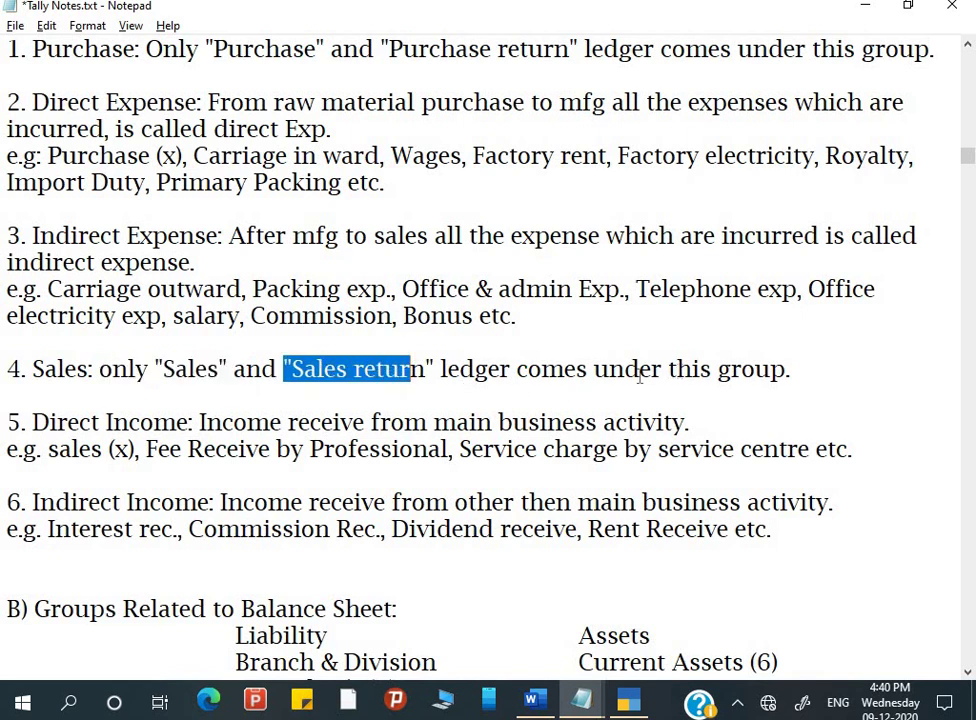
left_click(56, 452)
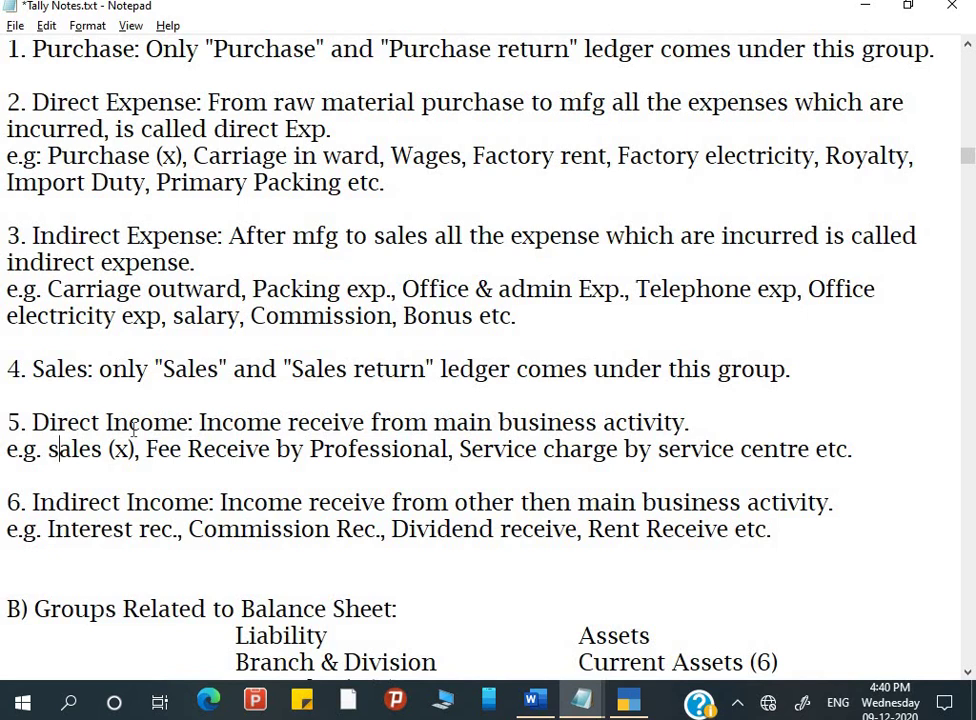
Switch to TallyPrime, then create and save a ledger named Sales under Sales Accounts.
key("alt+Tab")
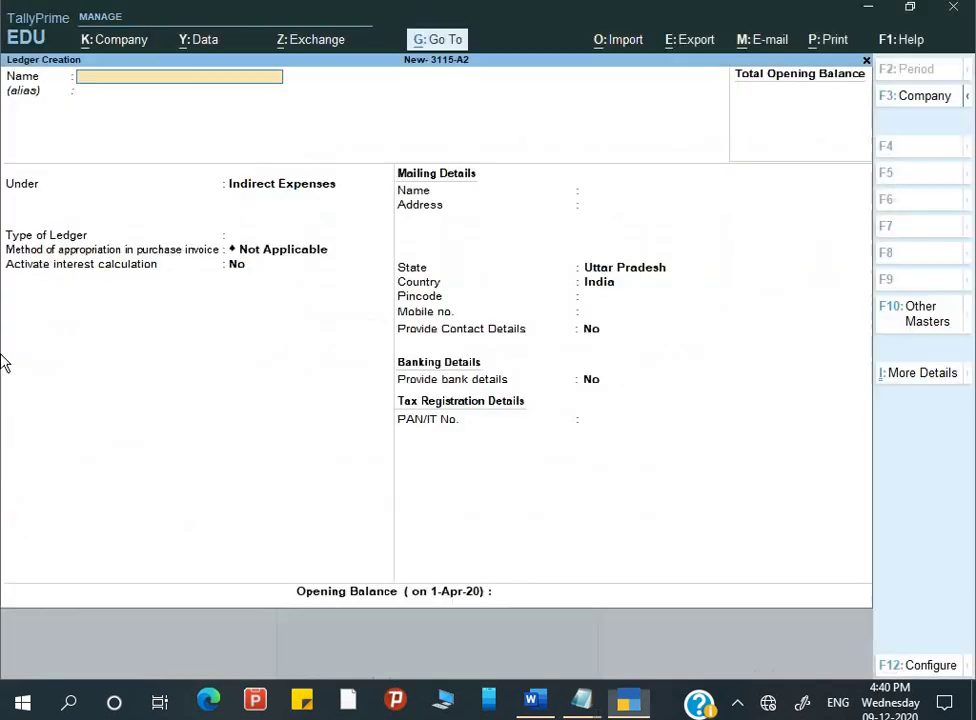
type("Sales")
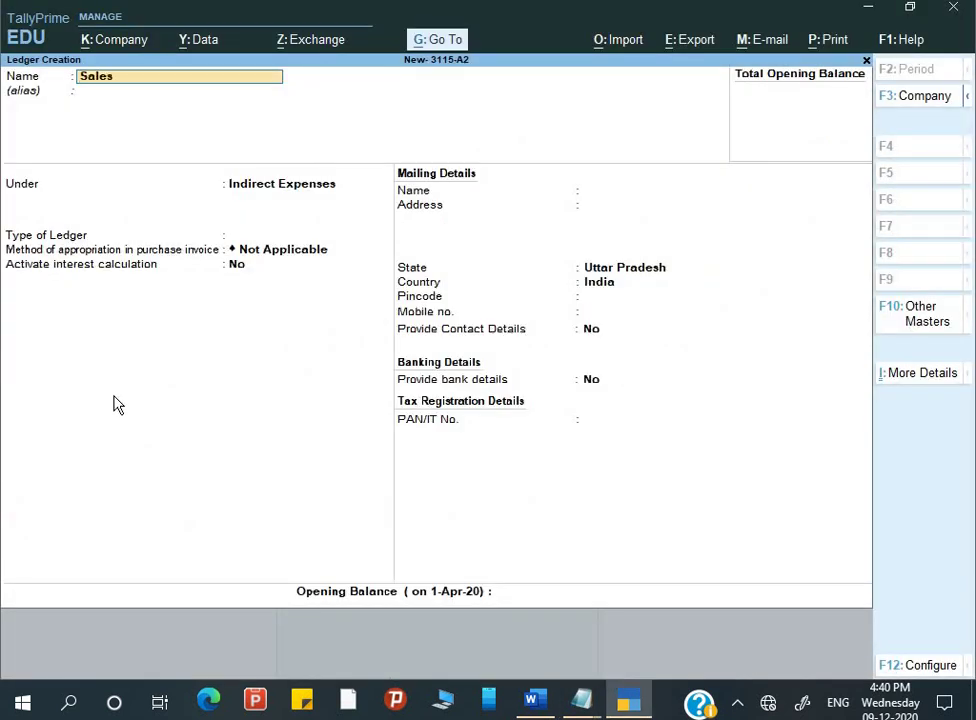
key("Return")
key("Return")
type("S")
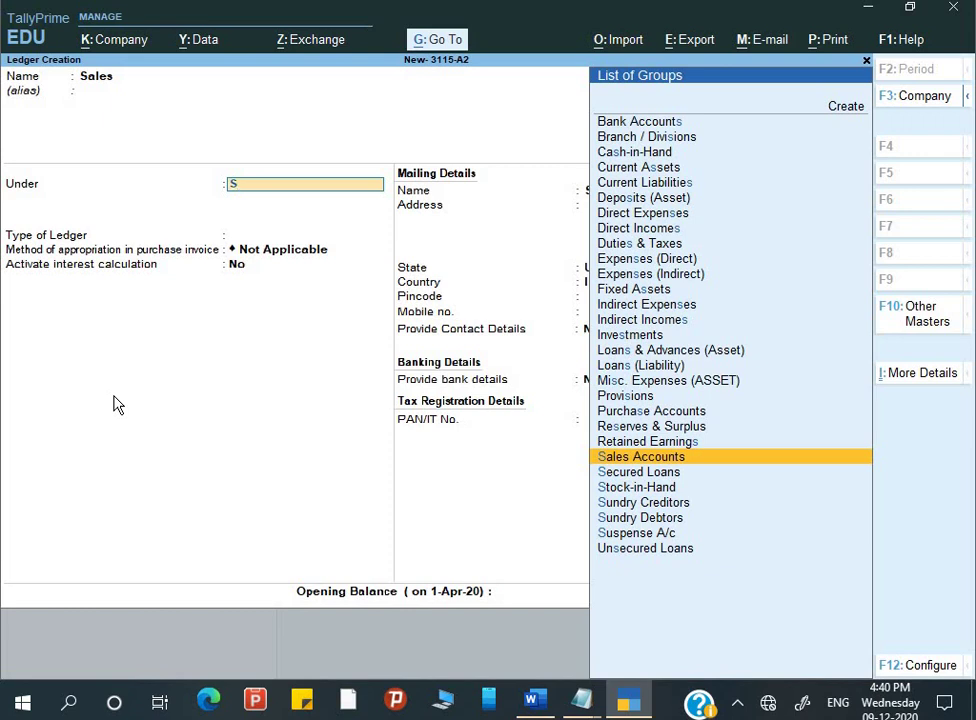
key("Return")
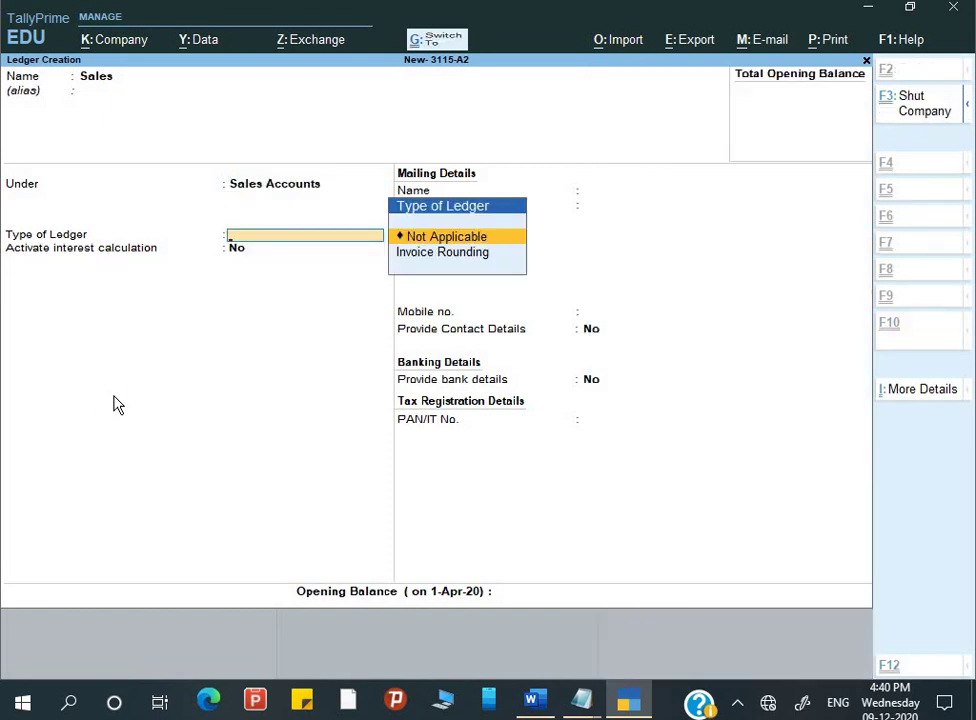
key("ctrl+a")
Create and save a ledger named Sales Return under Sales Accounts.
type("Sale")
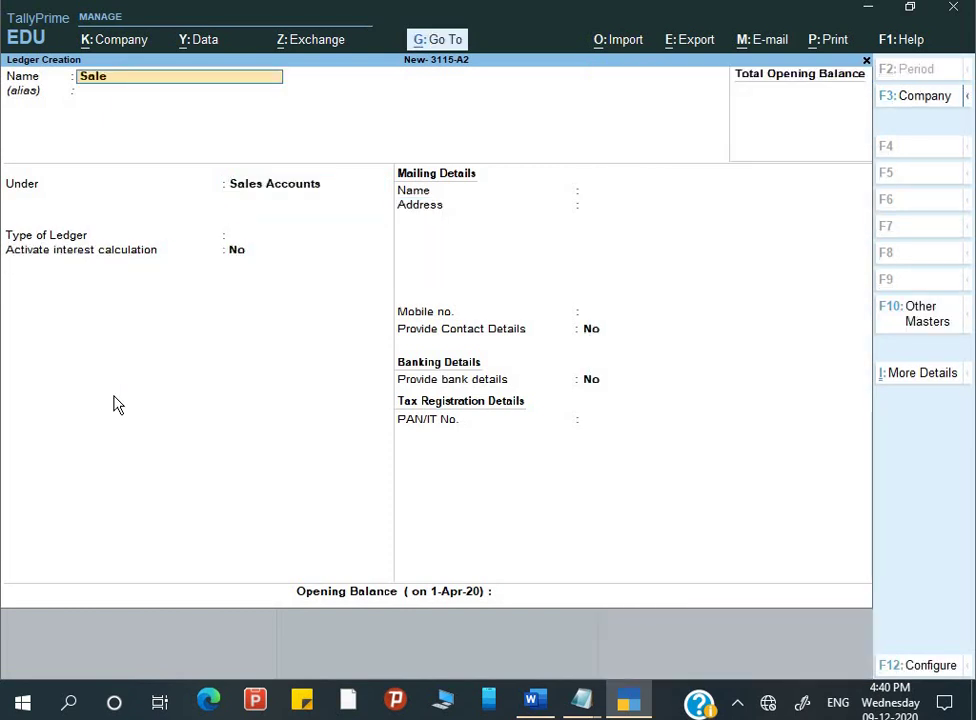
type("s Return")
key("Return")
key("Return")
type("S")
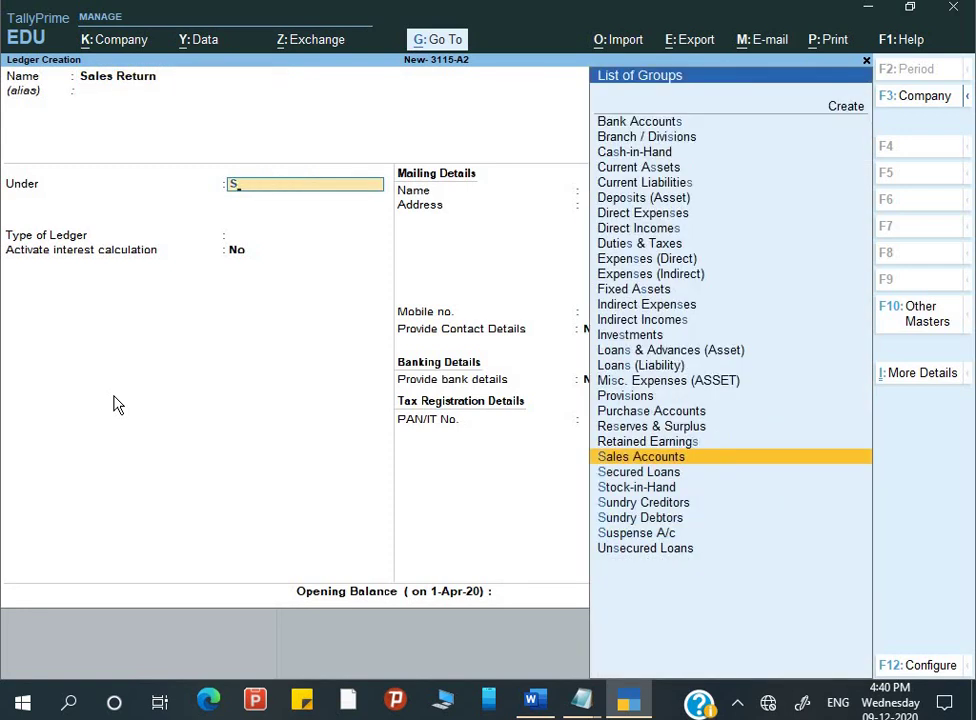
key("Return")
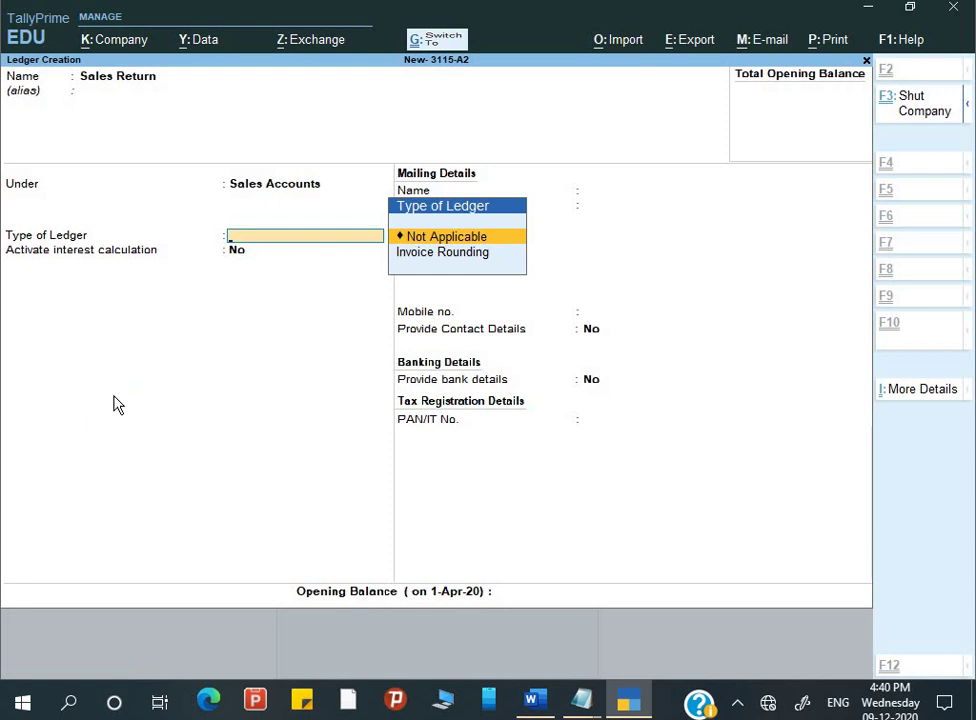
key("ctrl+a")
Check the Direct Income examples in the Tally notes, and create and save a ledger named Fee Rec. under Direct Incomes in TallyPrime.
key("alt+Tab")
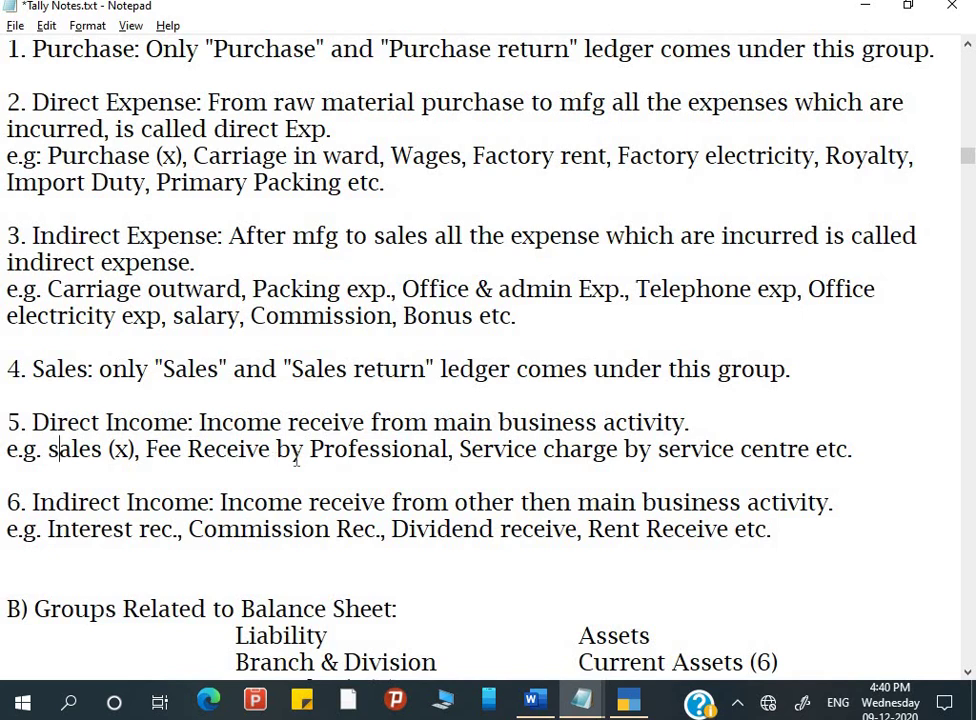
key("alt+Tab")
key("alt+Tab")
key("alt+Tab")
key("alt+Tab")
key("alt+Tab")
type("Fe")
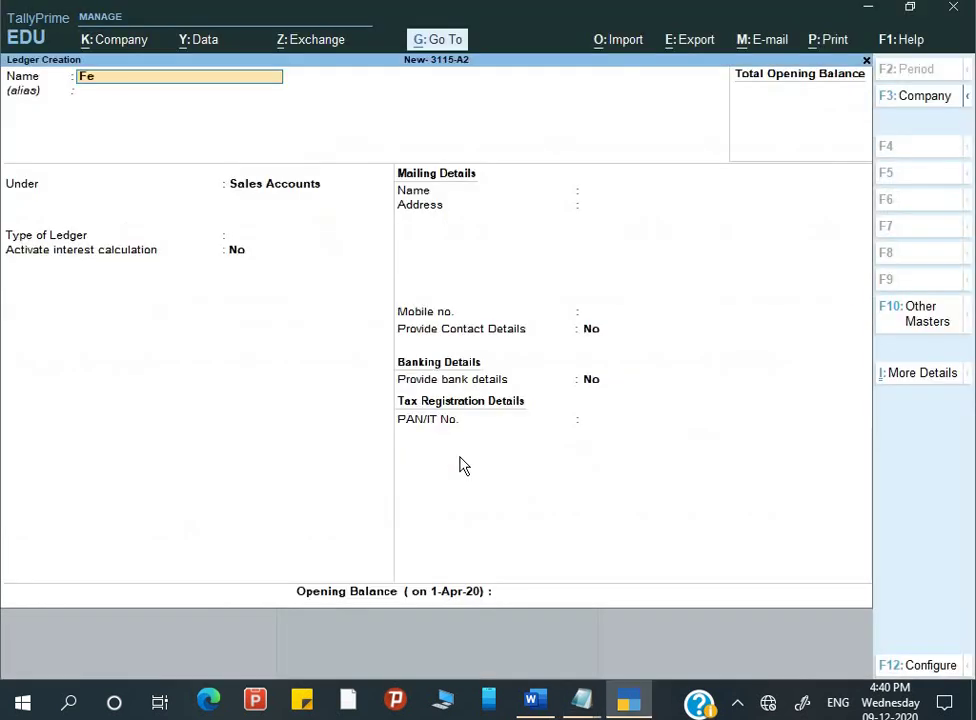
type("e Rec.")
key("Return")
key("Return")
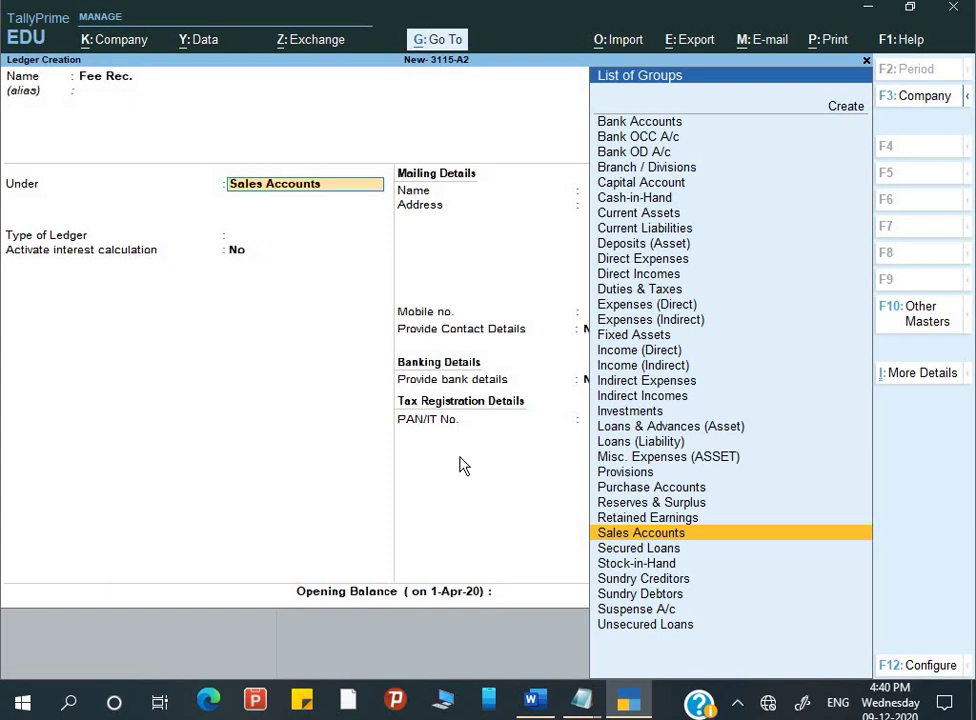
type("D")
key("Down")
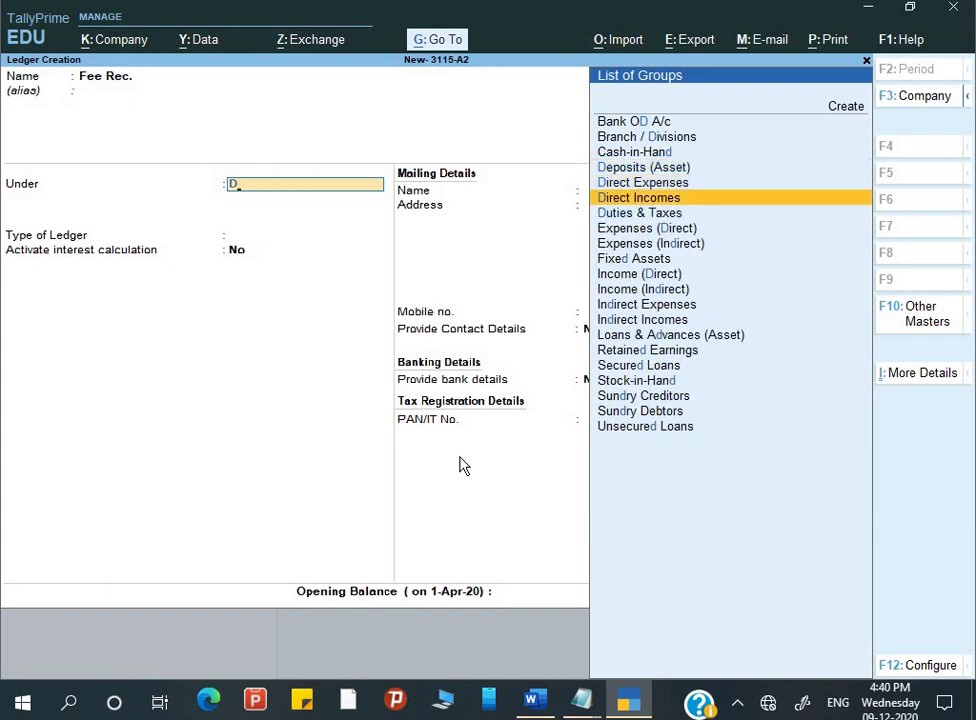
key("Return")
key("ctrl+a")
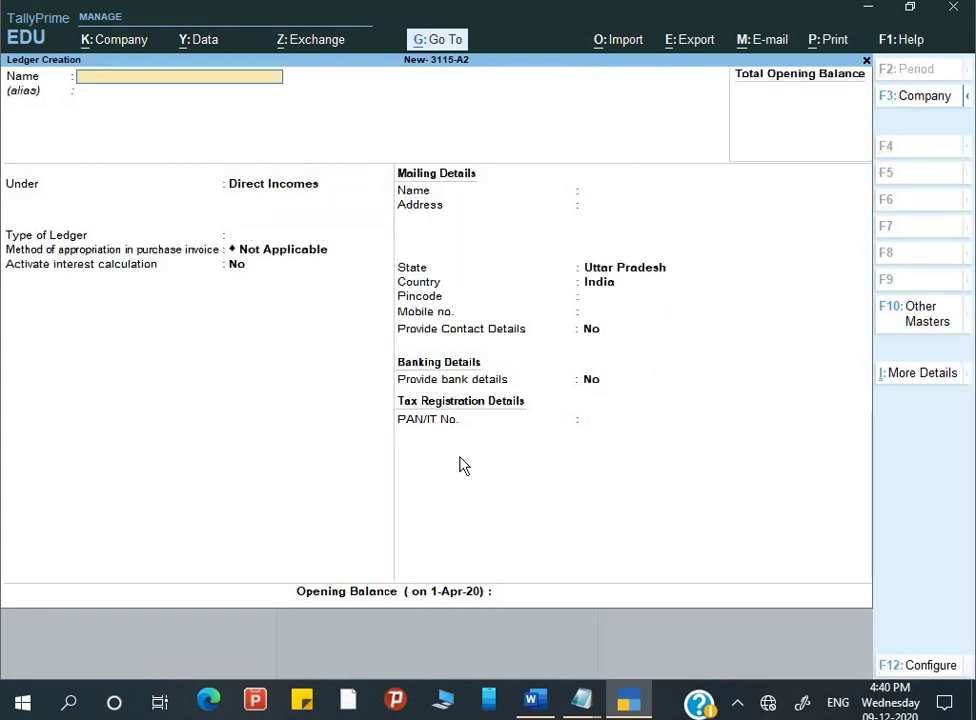
Check the Indirect Income examples in the notes, and create and save a ledger named Interest Receive under Indirect Incomes in TallyPrime.
key("alt+Tab")
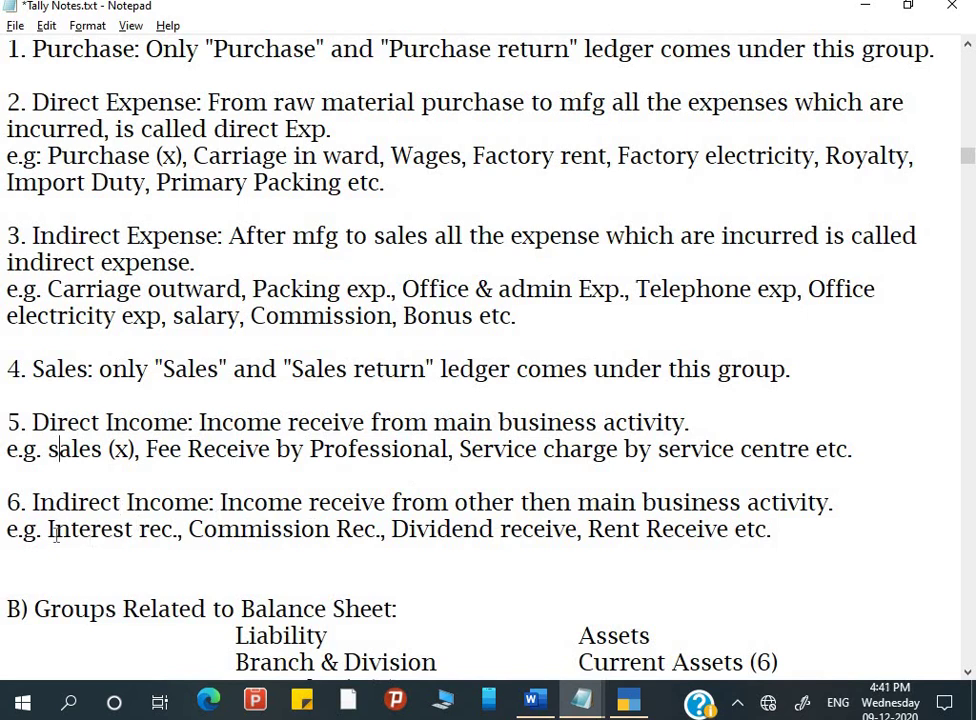
key("alt+Tab")
type("Inte")
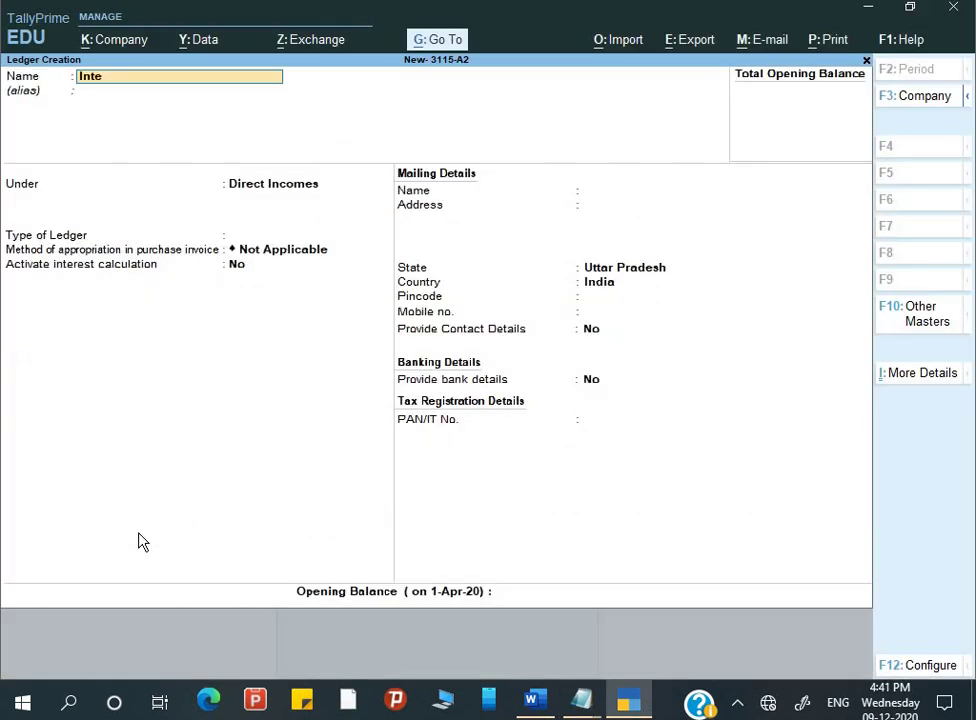
type("rest Receive")
key("Return")
key("Return")
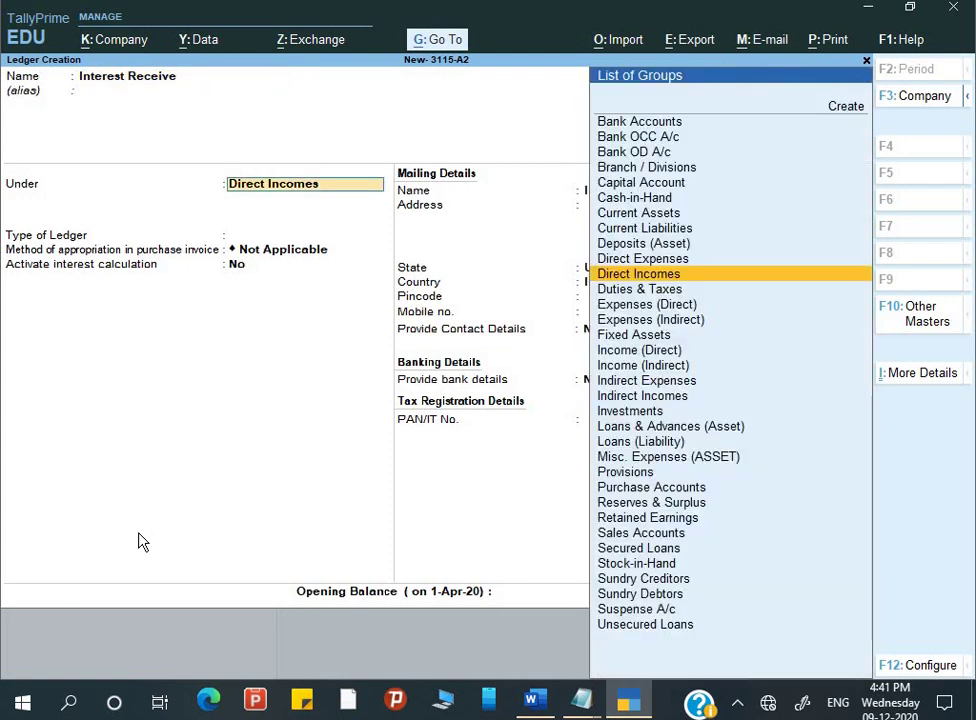
type("i")
key("Down")
key("Down")
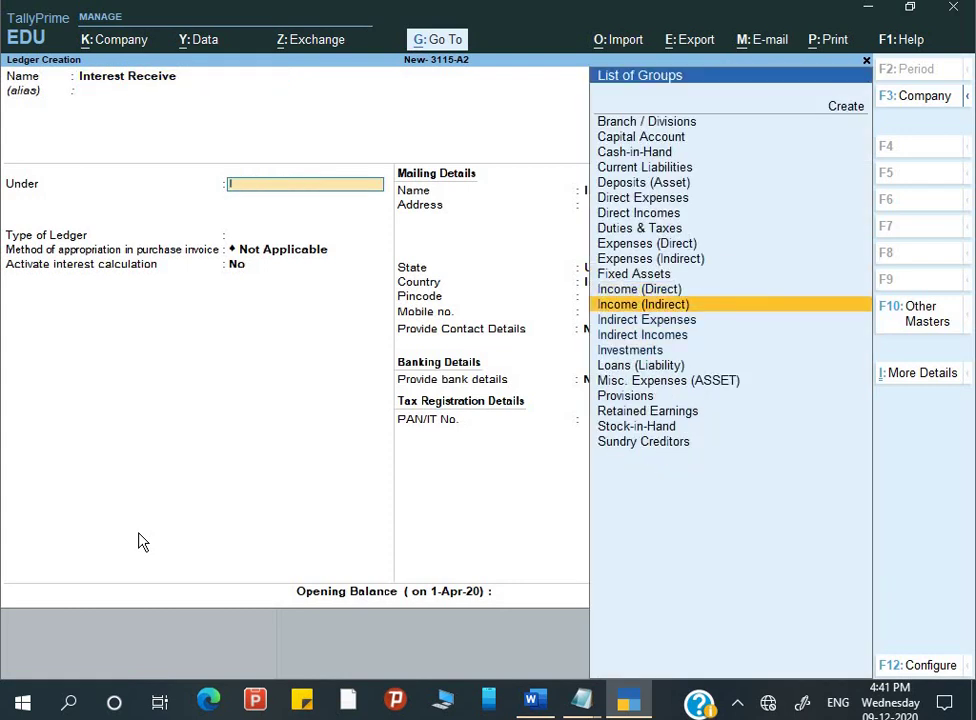
key("Return")
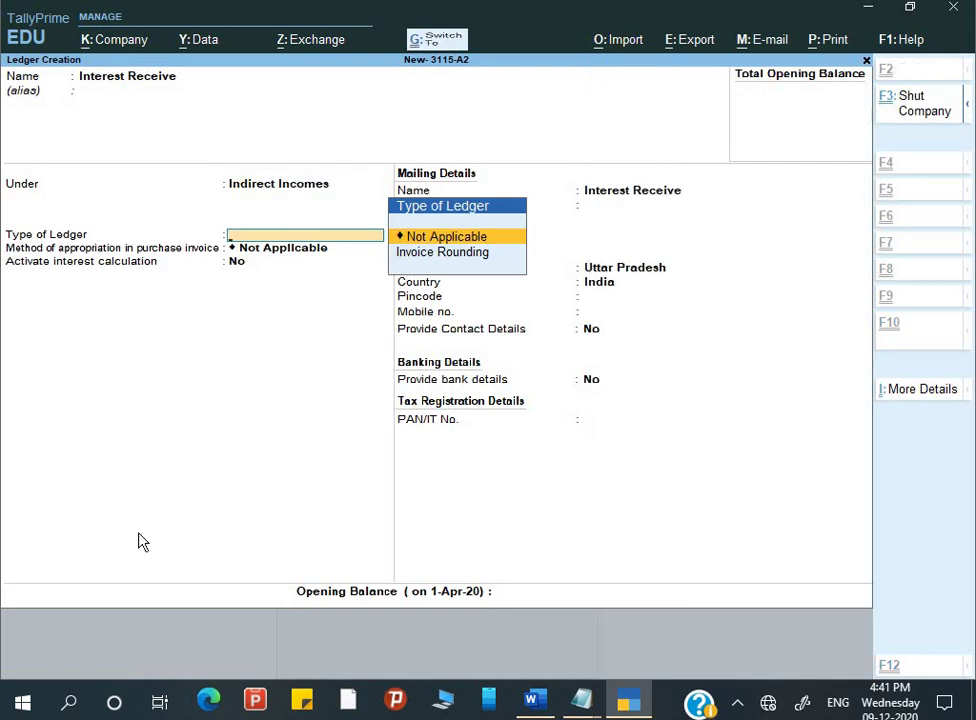
key("ctrl+a")
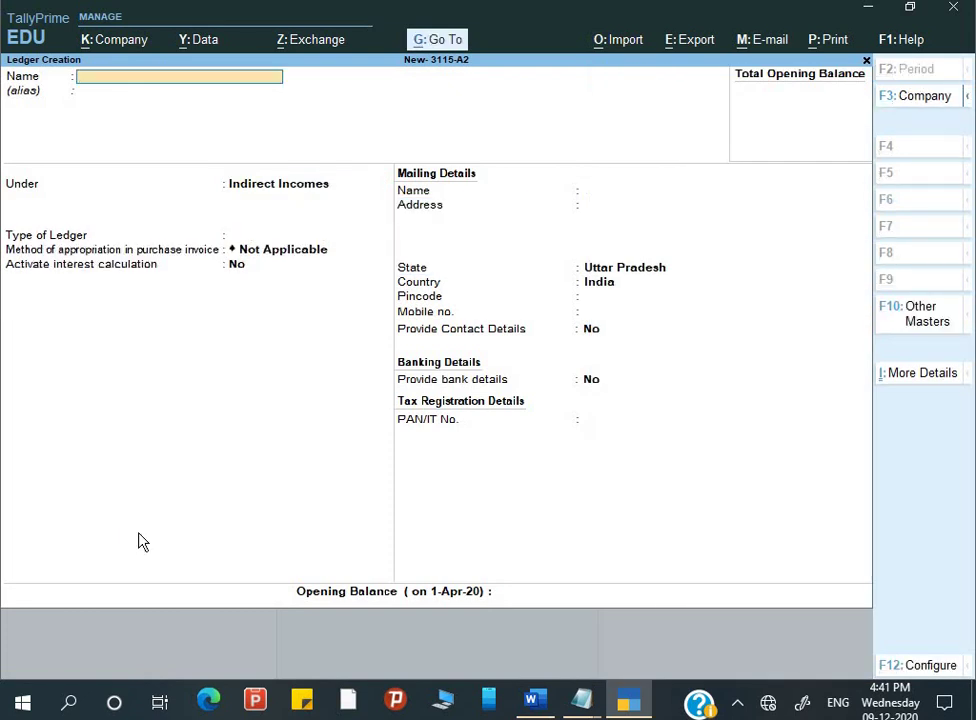
Enter Discount Rec. as the name of a new ledger, leaving its alias empty.
type("Discount")
key("Return")
key("Return")
key("BackSpace")
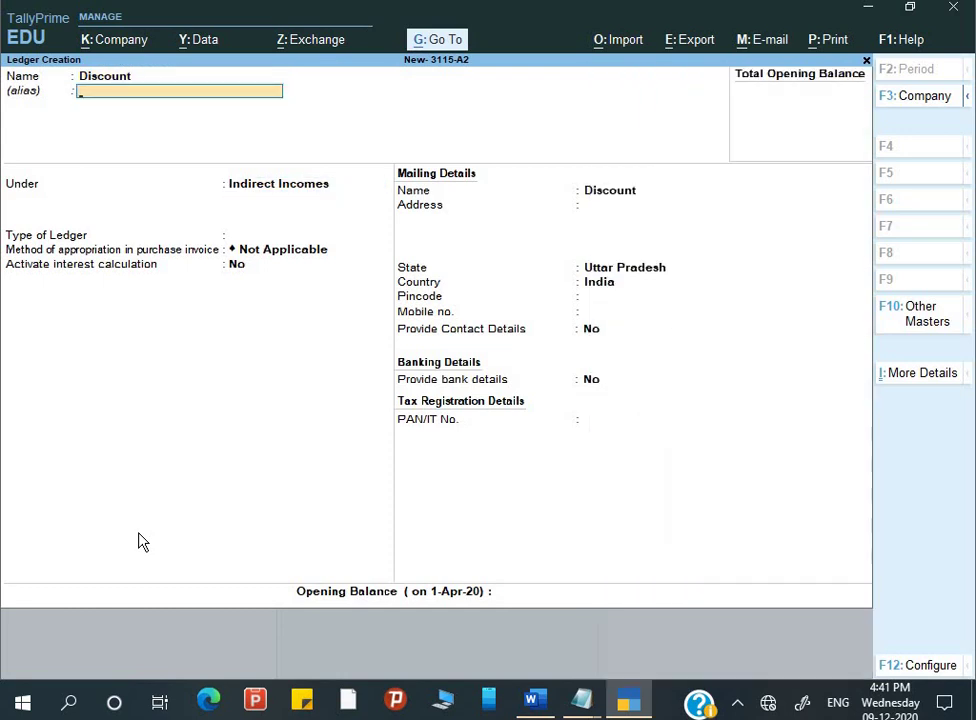
key("BackSpace")
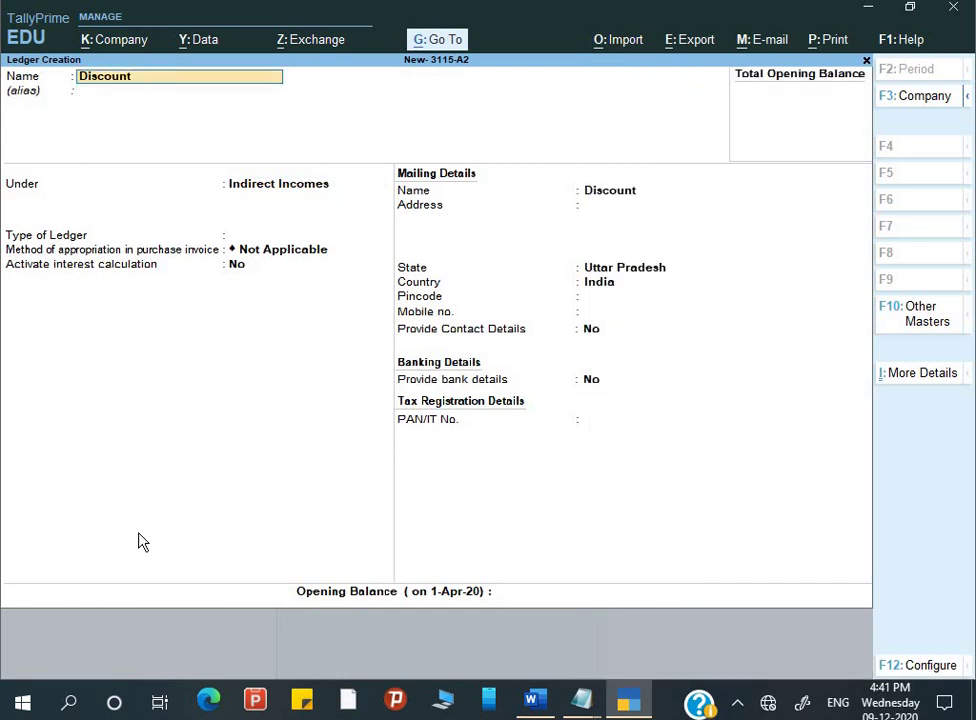
type("Rec.")
key("Return")
key("Return")
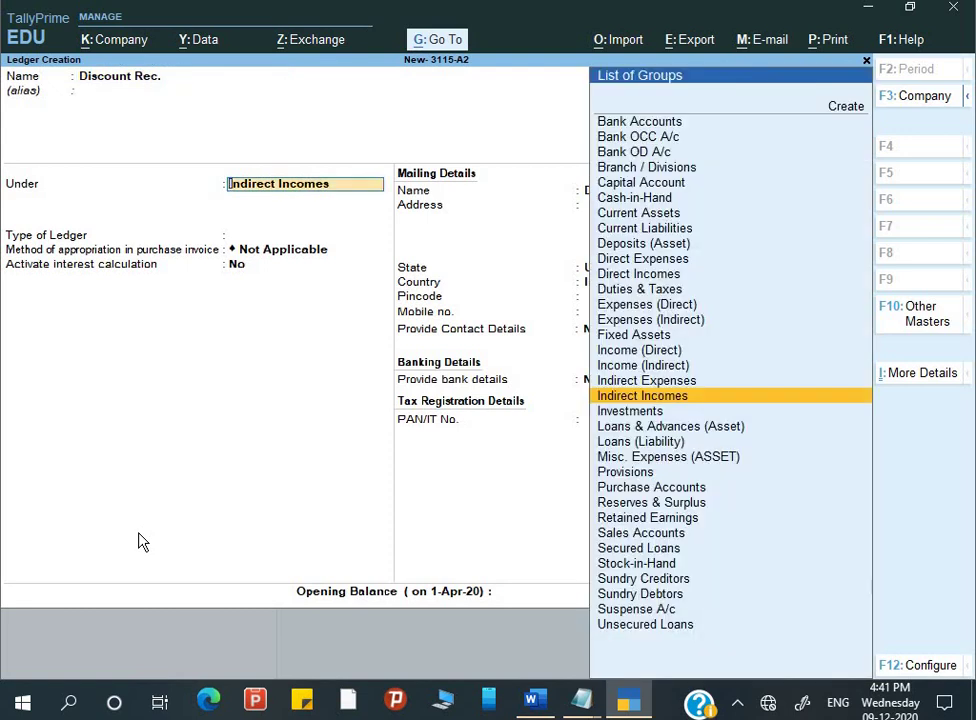
Place the Discount Rec. ledger under Indirect Incomes with its type Not Applicable, and save it.
key("Return")
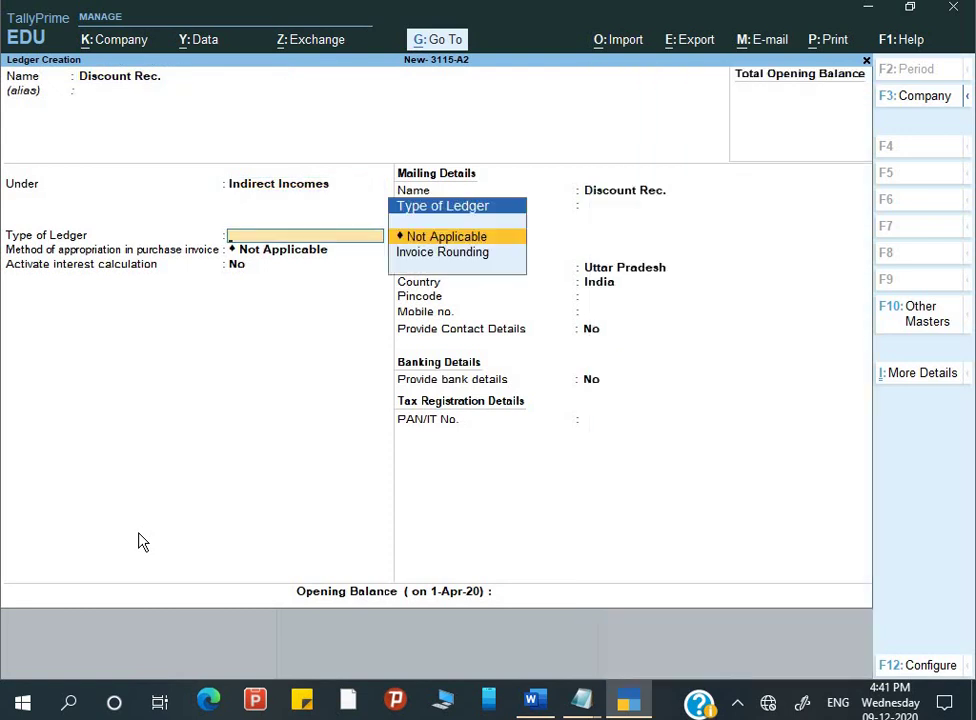
key("BackSpace")
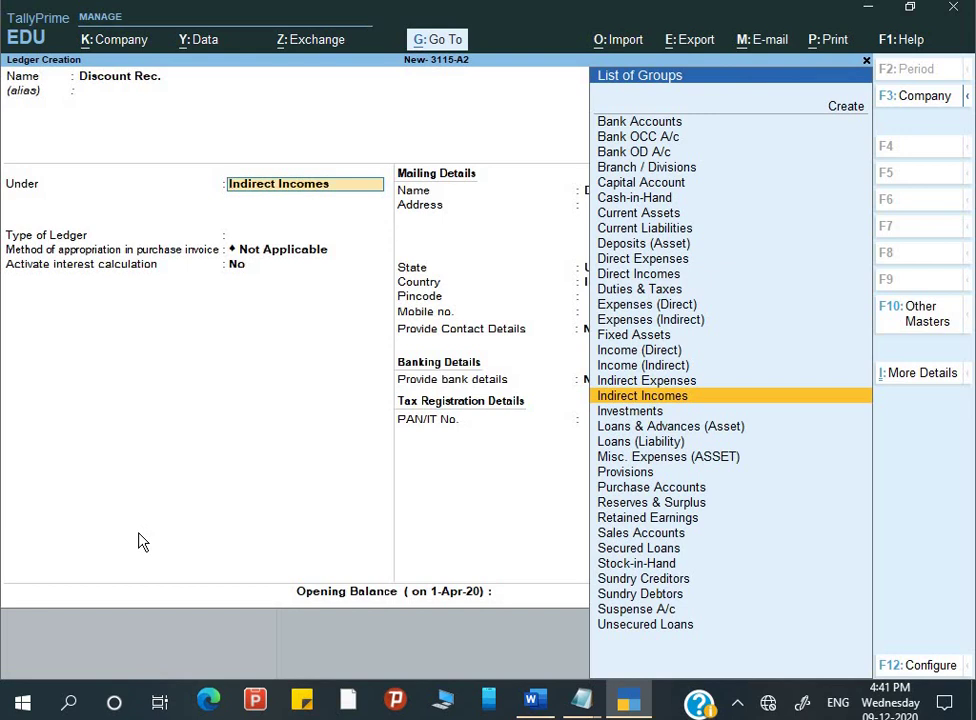
key("BackSpace")
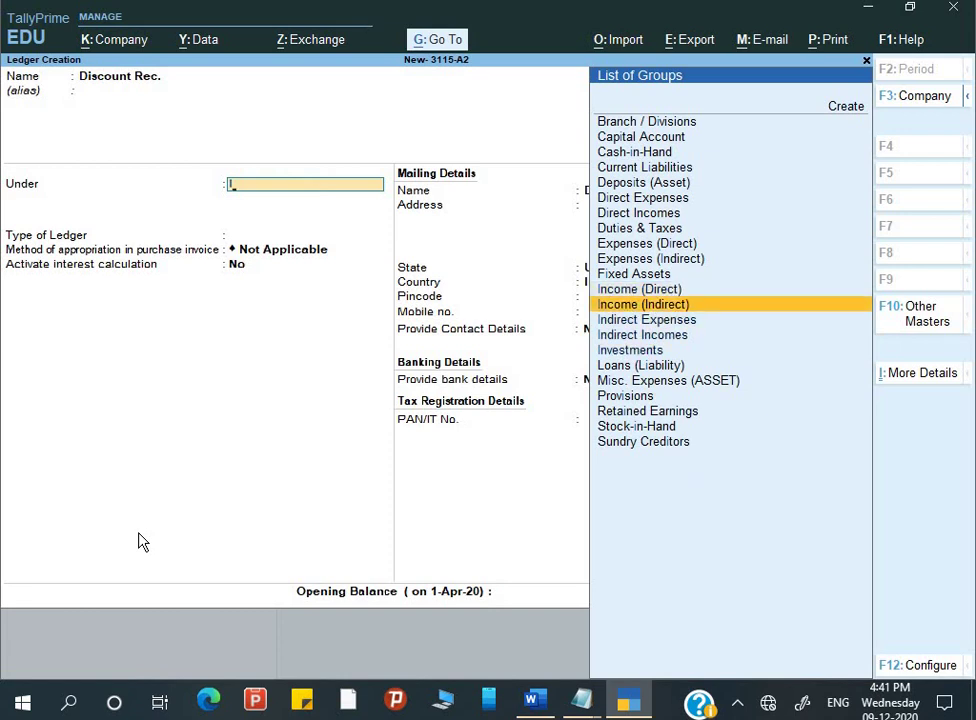
key("Down")
key("Return")
key("Return")
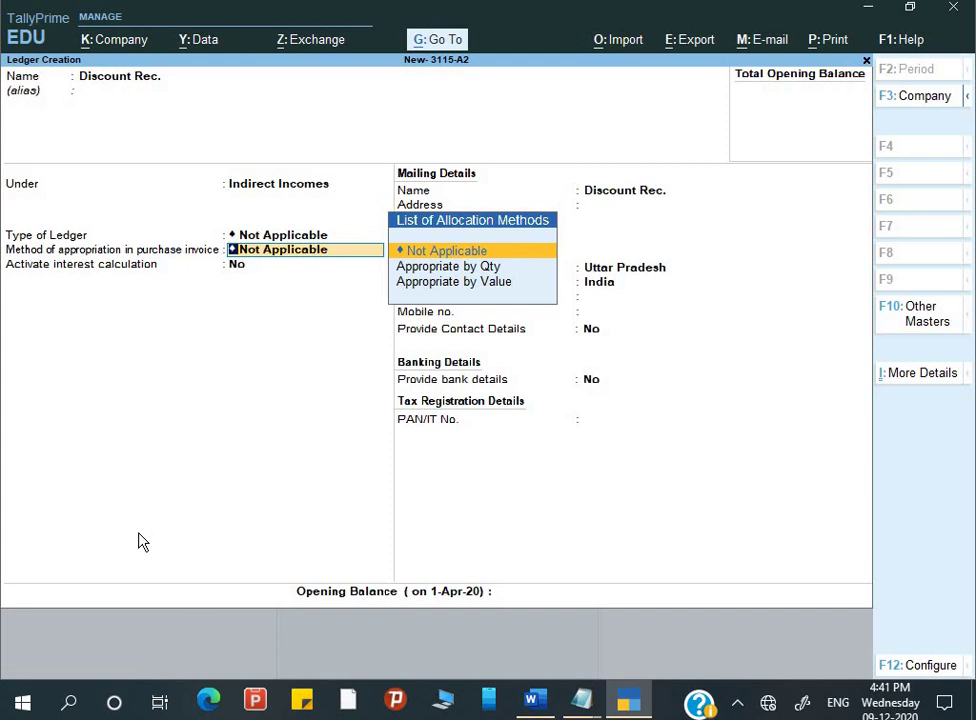
key("ctrl")
key("ctrl+a")
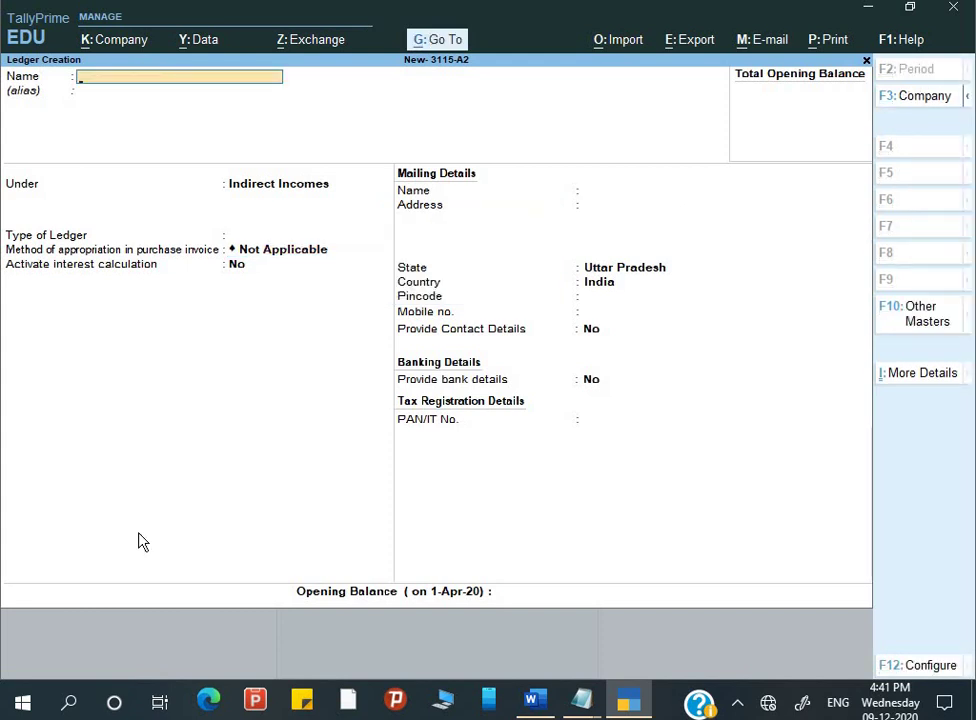
Switch to the Tally notes in Notepad, add "Discount rec." after Rent Receive in the Indirect Income examples, and save the file.
key("alt+Tab")
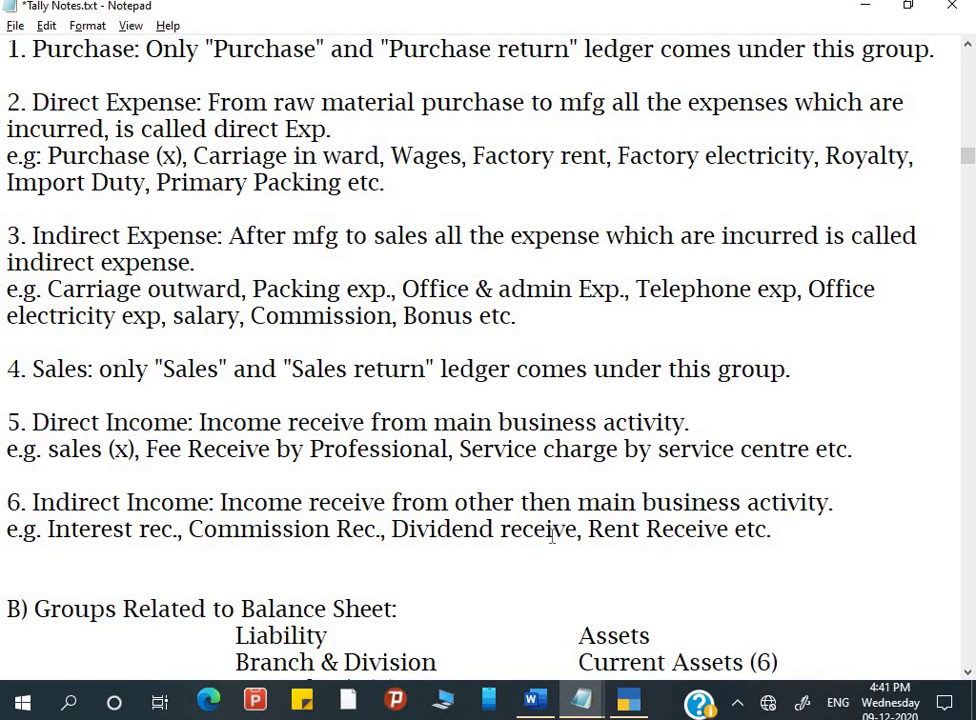
left_click(732, 530)
type(", Discount ")
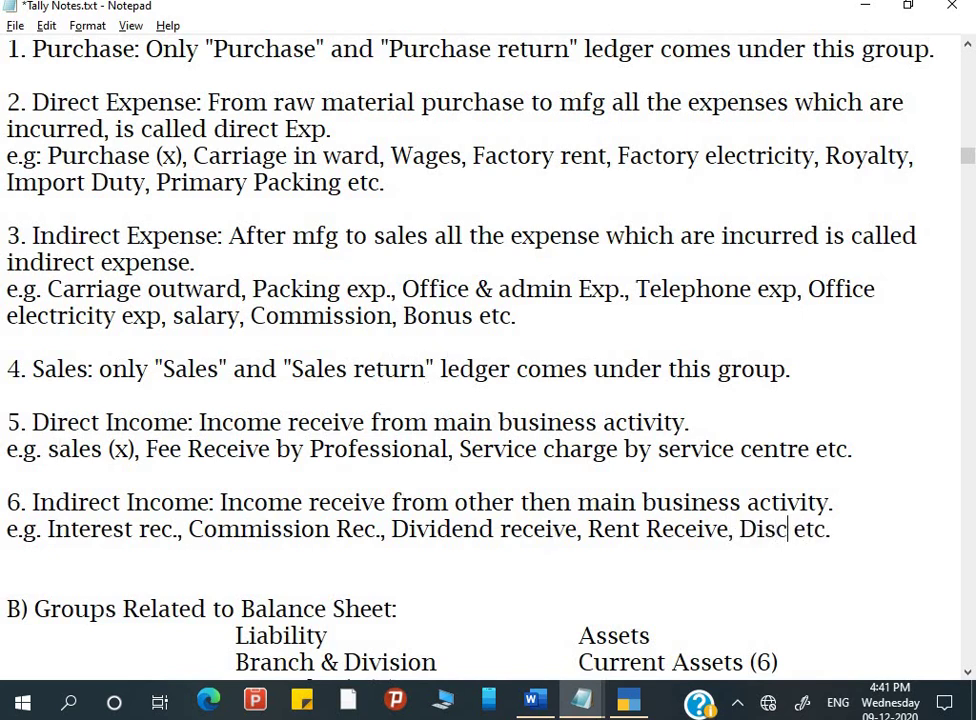
type("rec.")
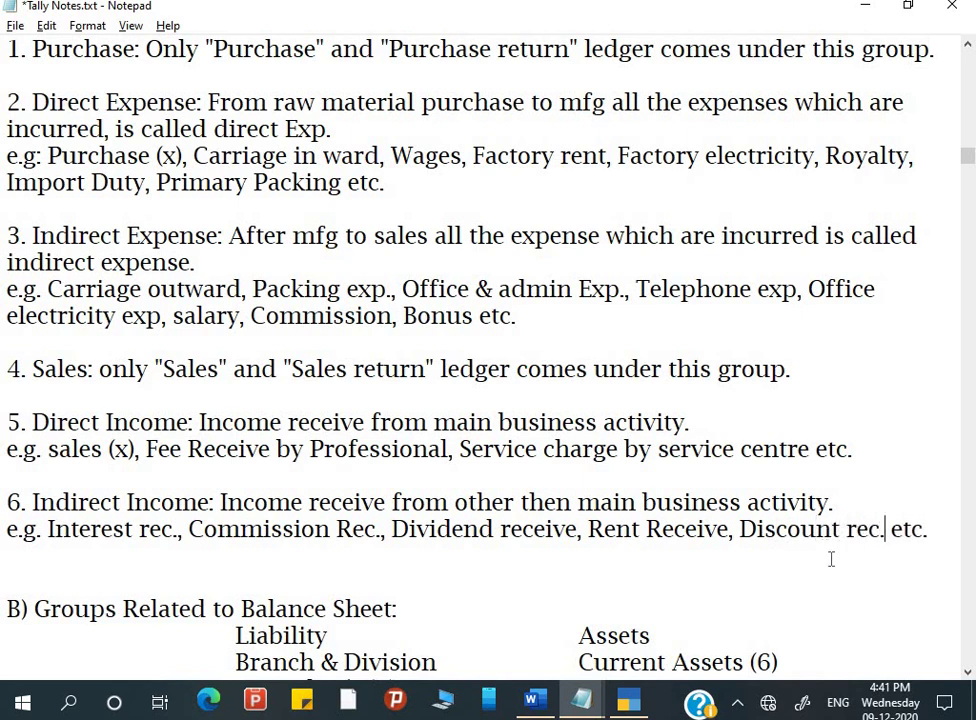
key("ctrl+s")
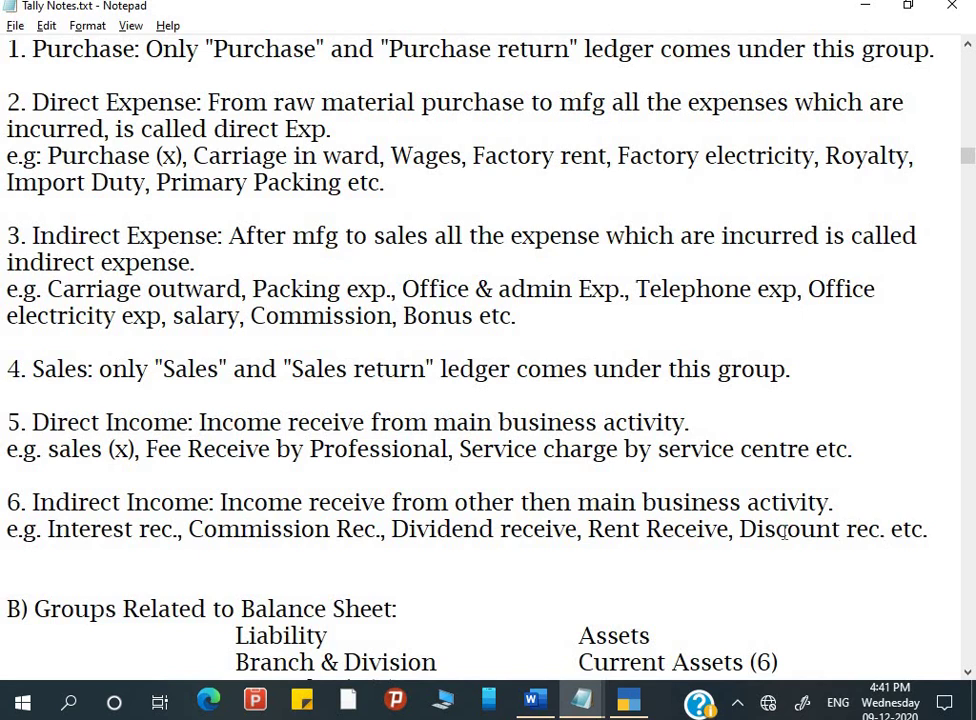
Change the calculation beside the Groups Related to Profit and loss A/c heading to 15-6=9.
scroll(760, 528, "up", 1)
scroll(785, 530, "up", 2)
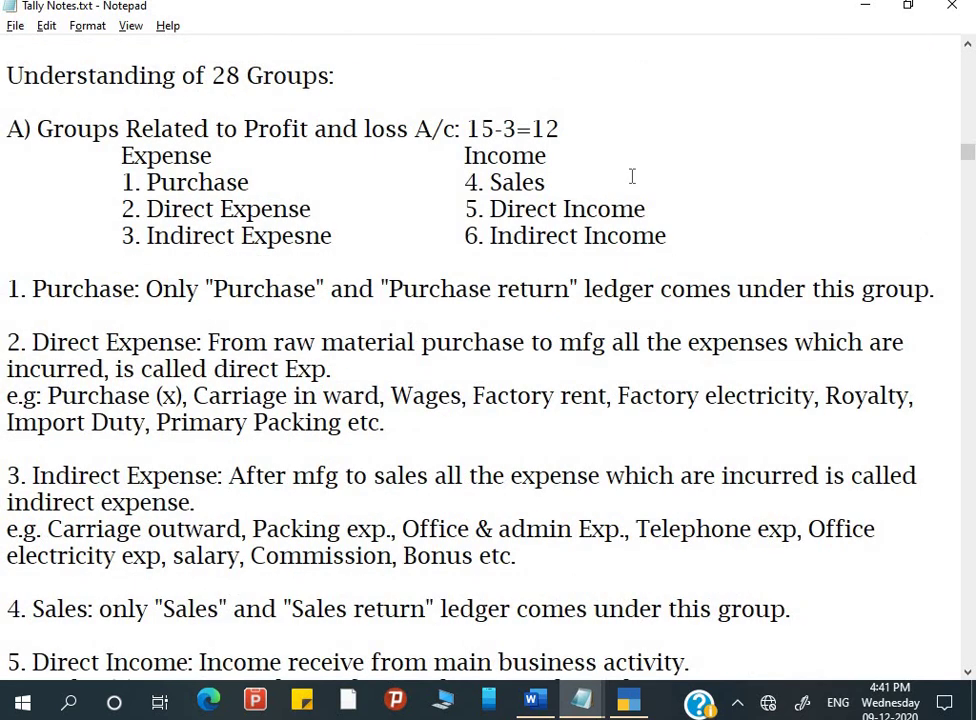
left_click(518, 129)
key("BackSpace")
type("6")
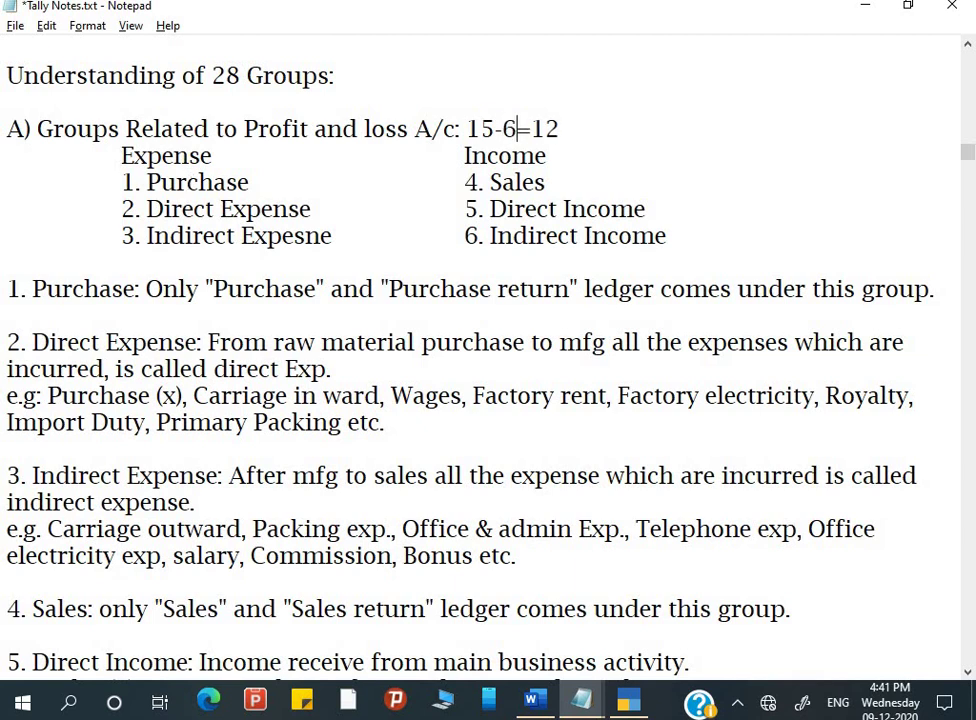
key("Right")
key("Right")
key("Right")
key("BackSpace")
key("BackSpace")
type("9")
left_click_drag(531, 135, 558, 136)
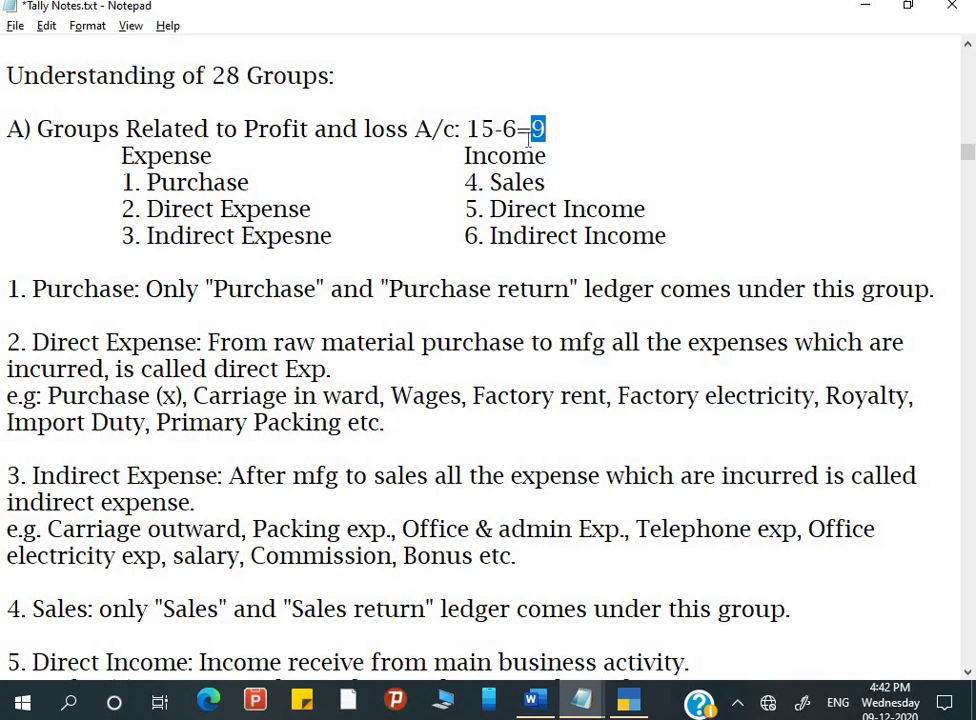
left_click(459, 147)
Review the Groups Related to Balance Sheet section and its Liability heading, comparing them with the Final A/c outline earlier in the notes.
scroll(459, 147, "down", 11)
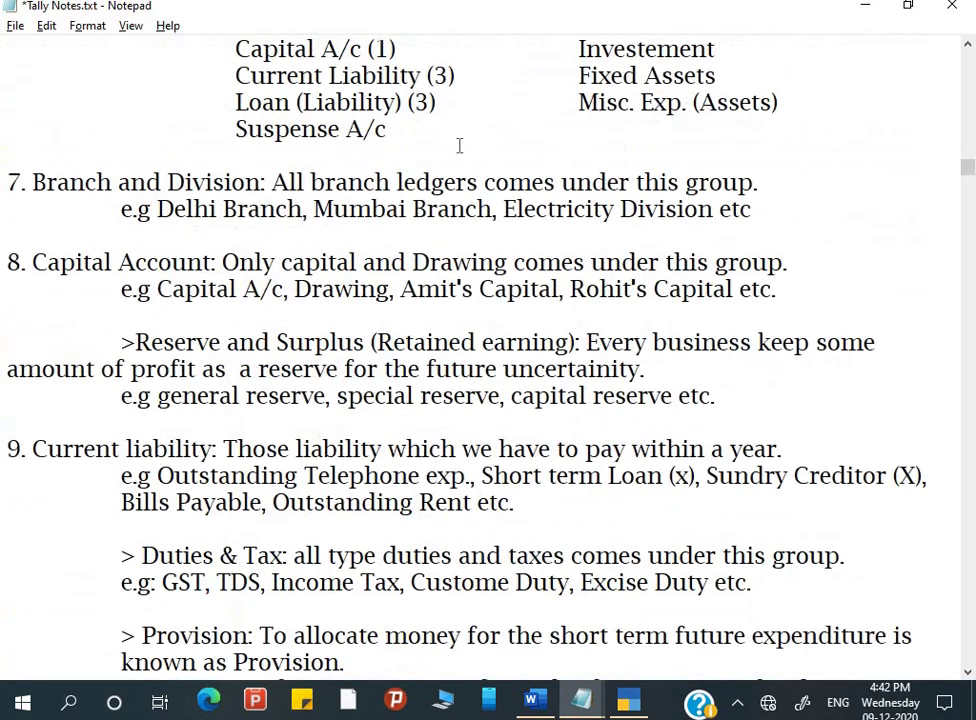
scroll(459, 147, "up", 3)
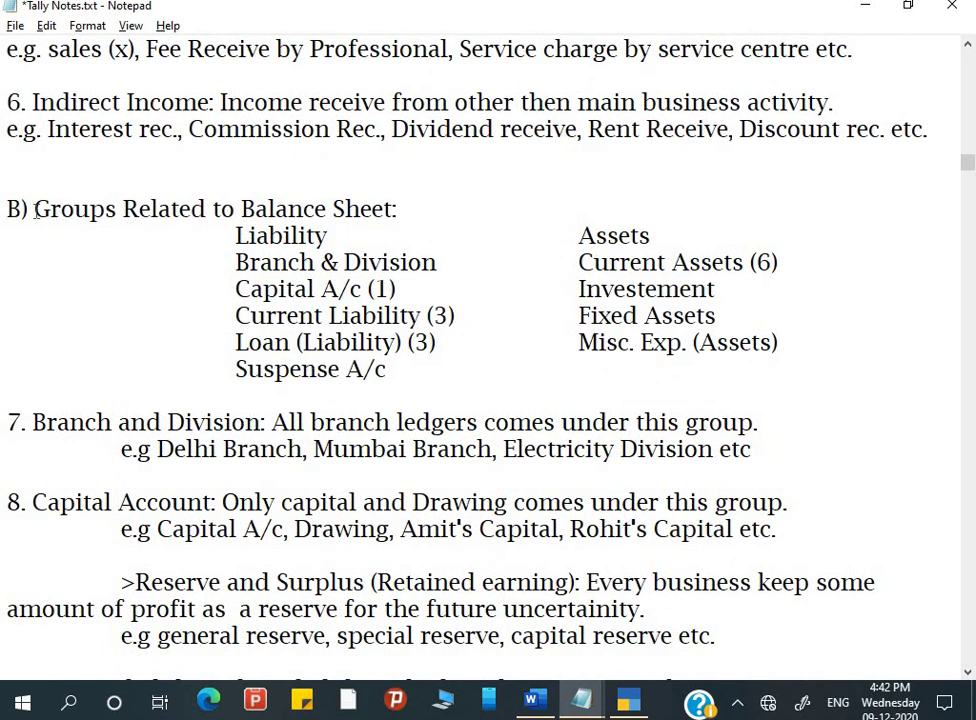
left_click_drag(34, 208, 389, 206)
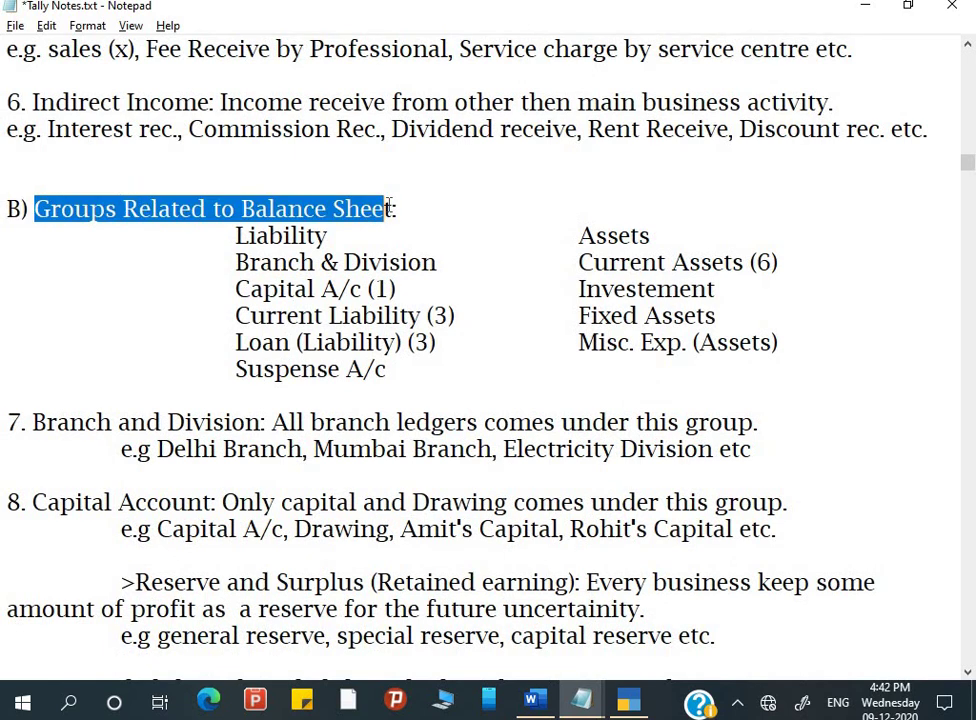
scroll(389, 206, "up", 20)
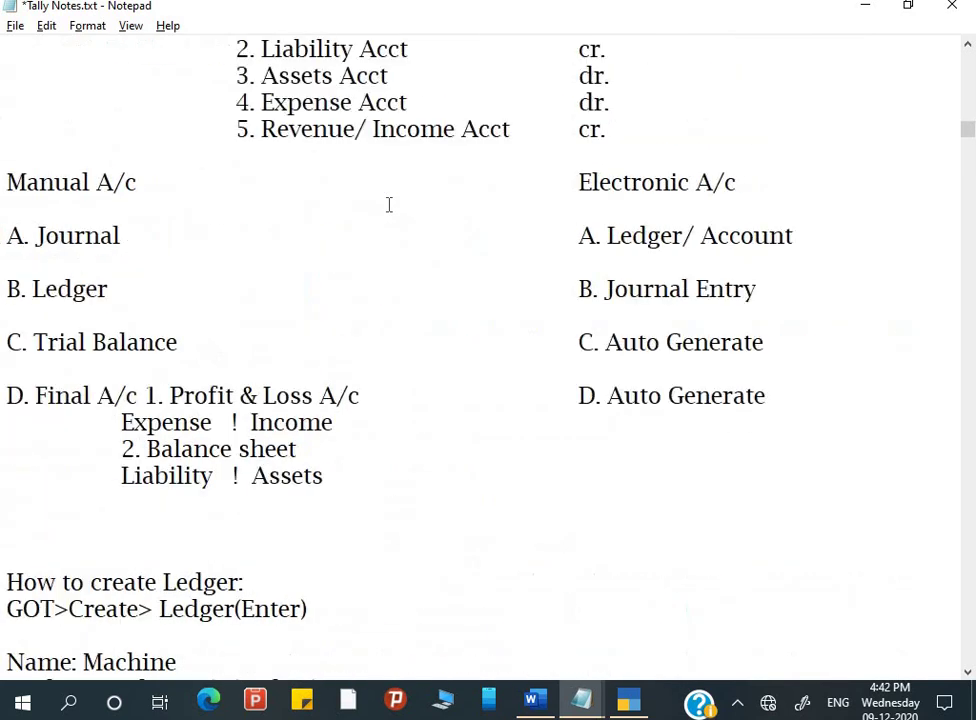
scroll(389, 204, "down", 1)
left_click_drag(118, 396, 213, 396)
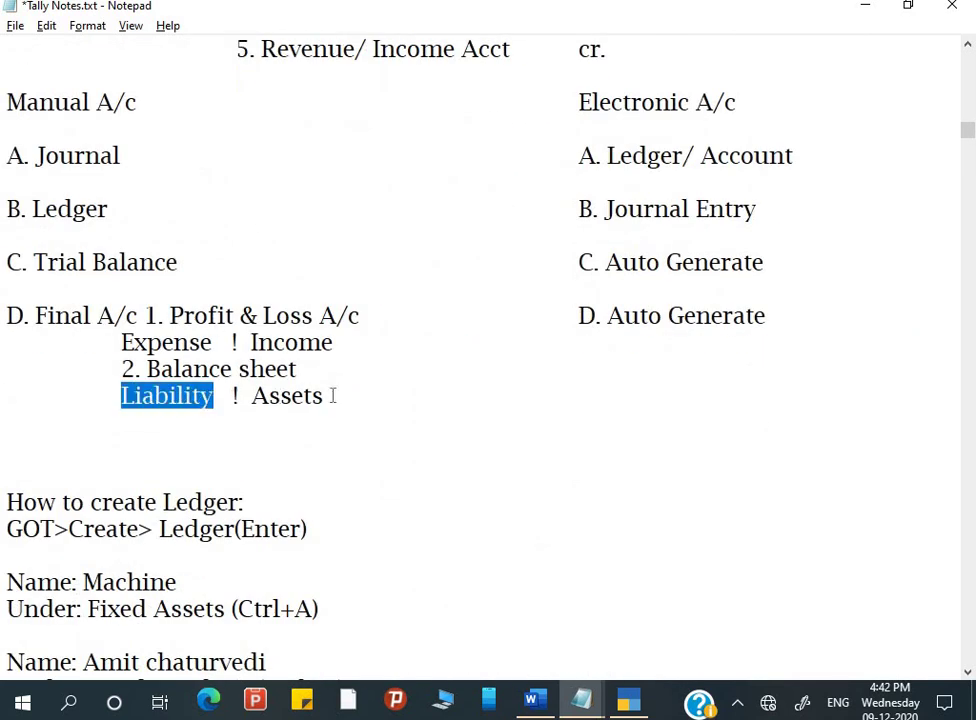
left_click_drag(333, 396, 342, 396)
scroll(342, 396, "down", 17)
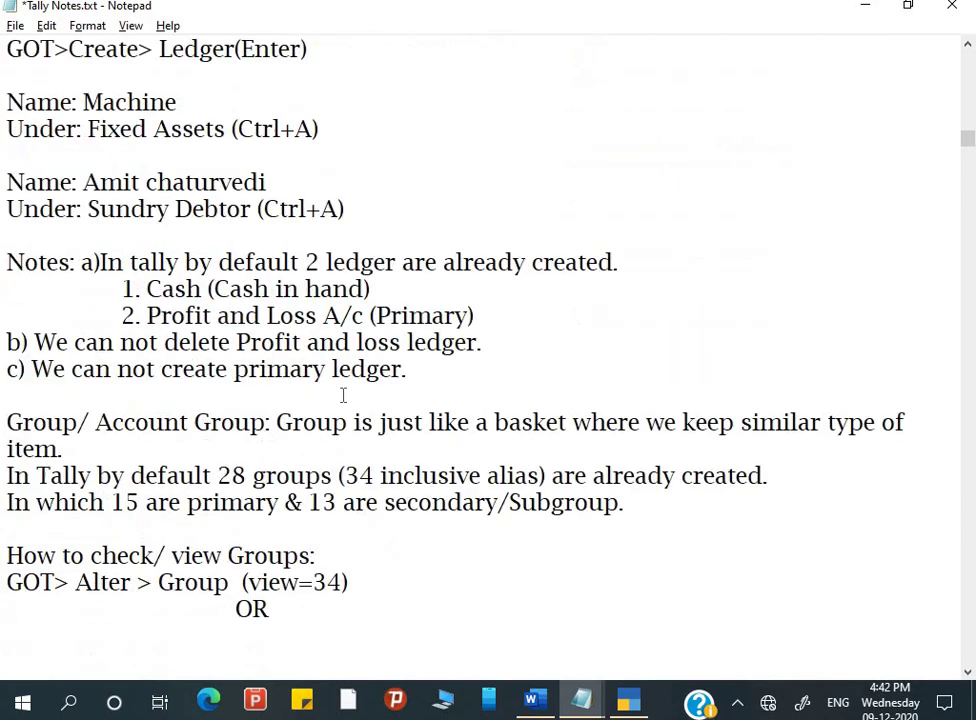
scroll(342, 396, "down", 7)
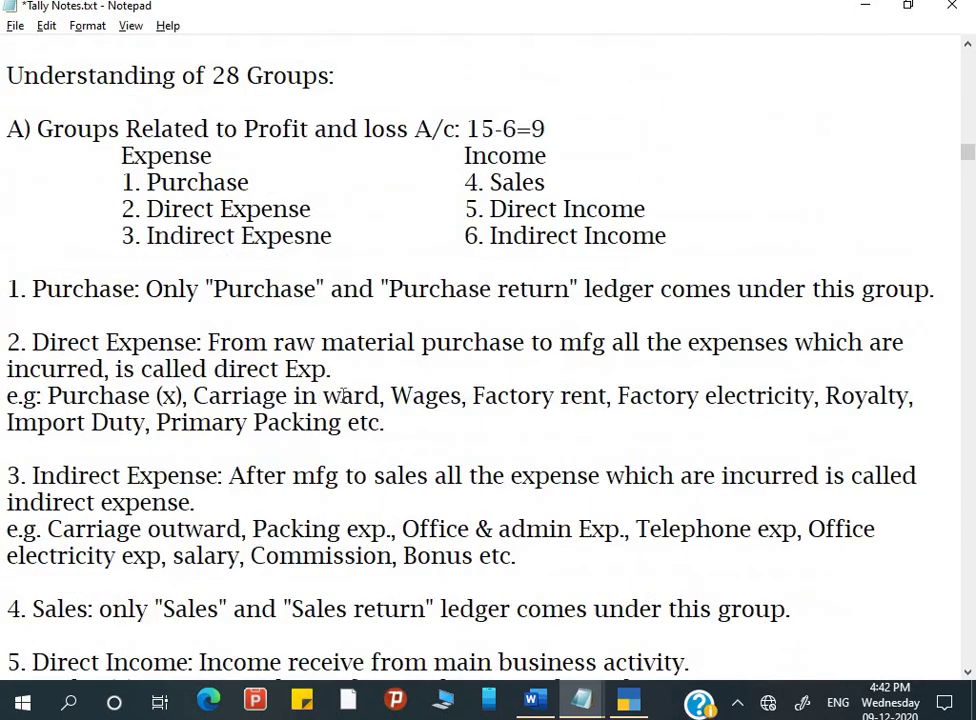
scroll(342, 396, "down", 1)
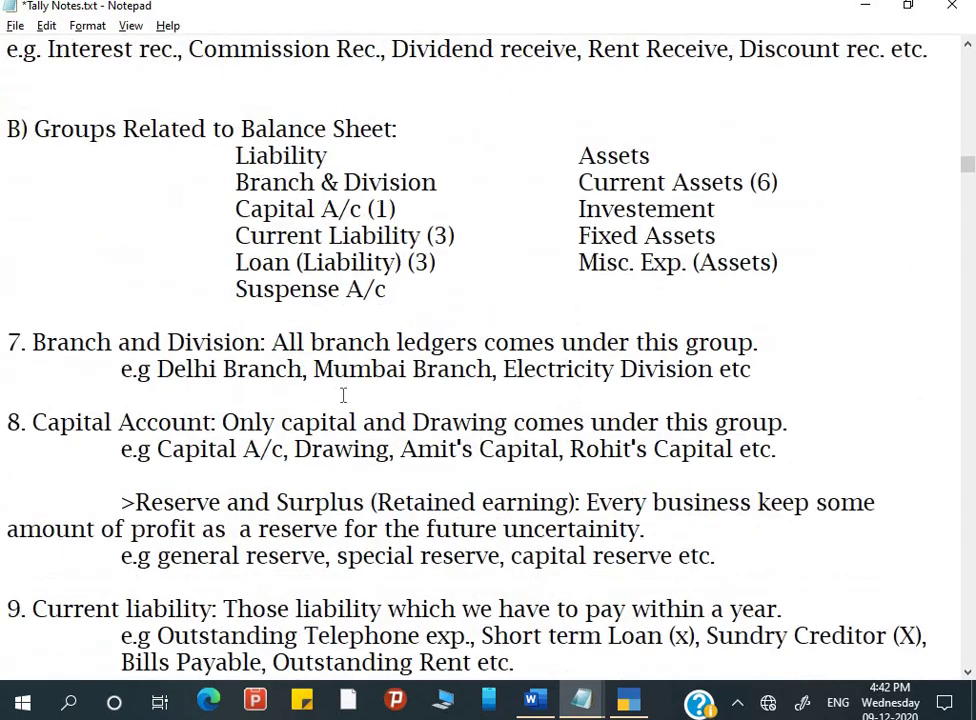
scroll(342, 396, "down", 1)
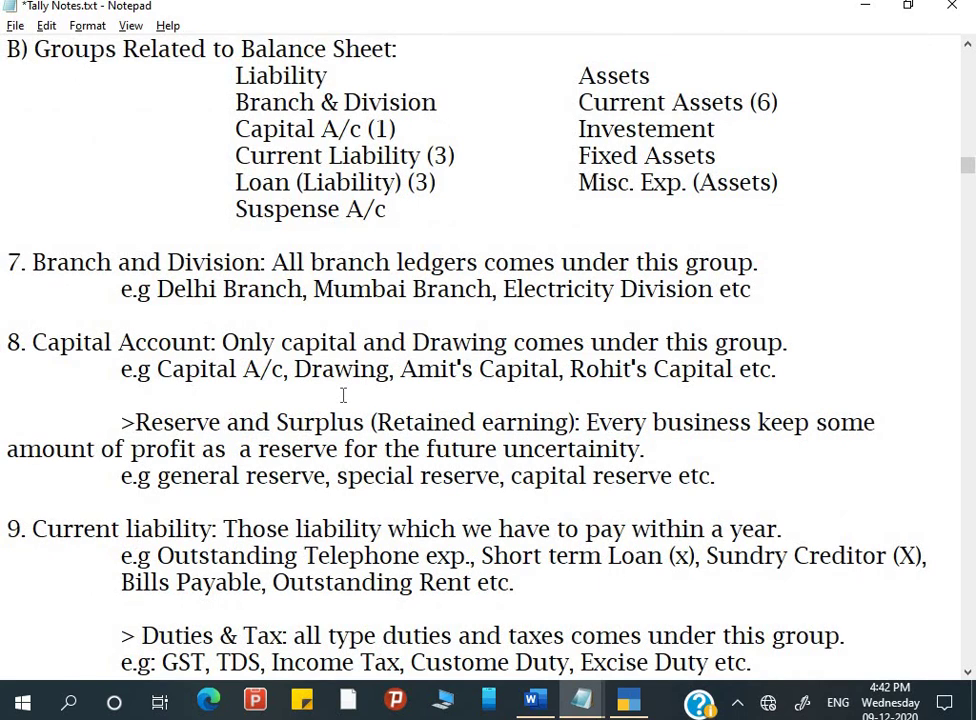
left_click(78, 55)
left_click_drag(236, 78, 333, 78)
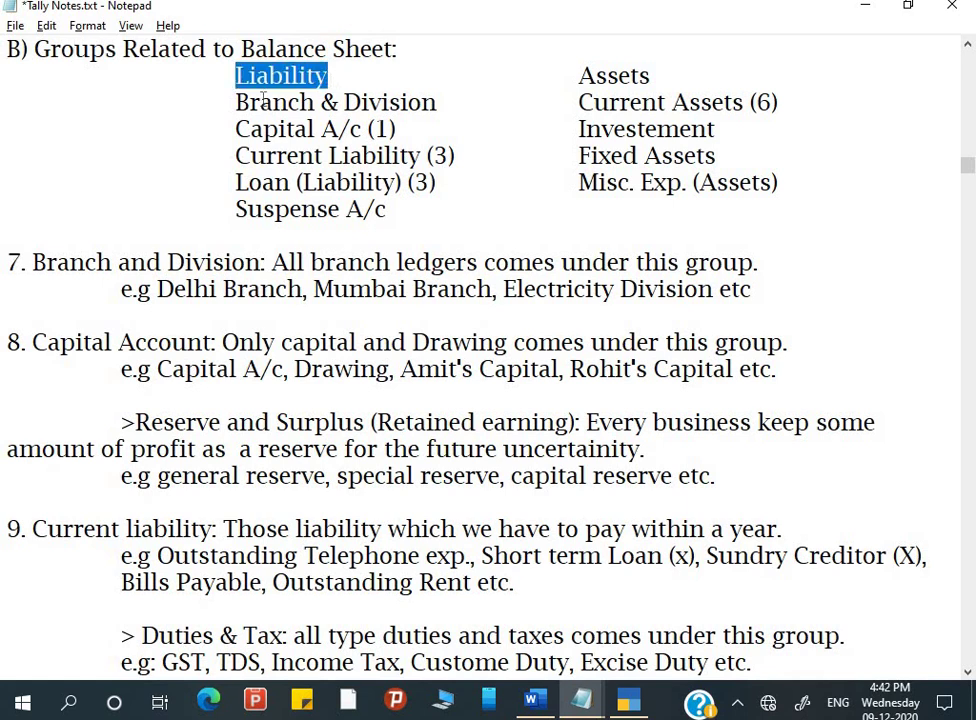